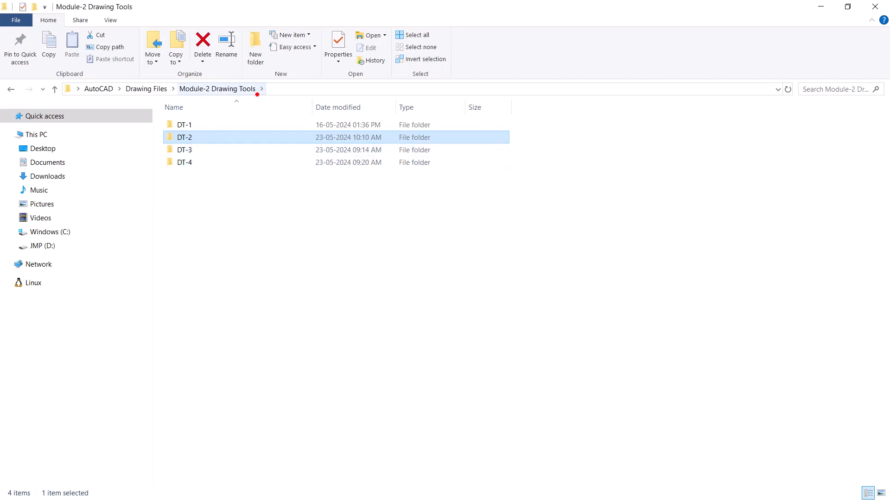
Open the drawing M2_EX_Spline(MM).dwg from the DT-3 folder in AutoCAD.
double_click(186, 152)
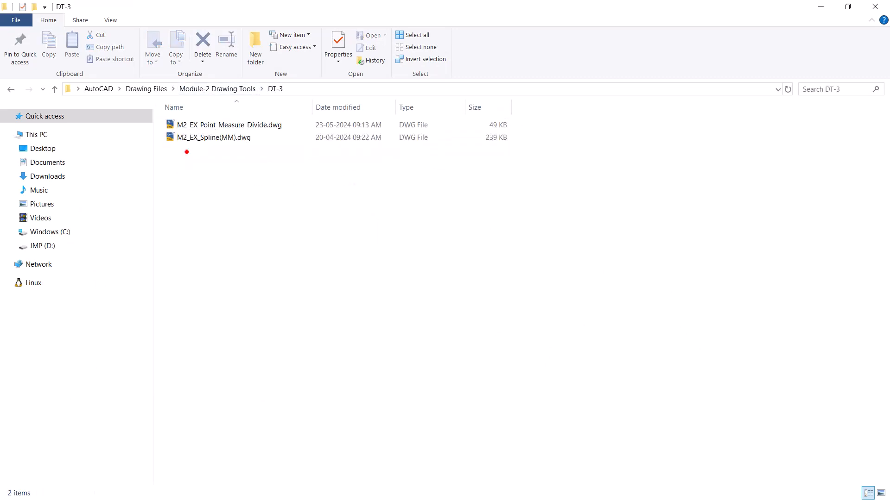
click(226, 140)
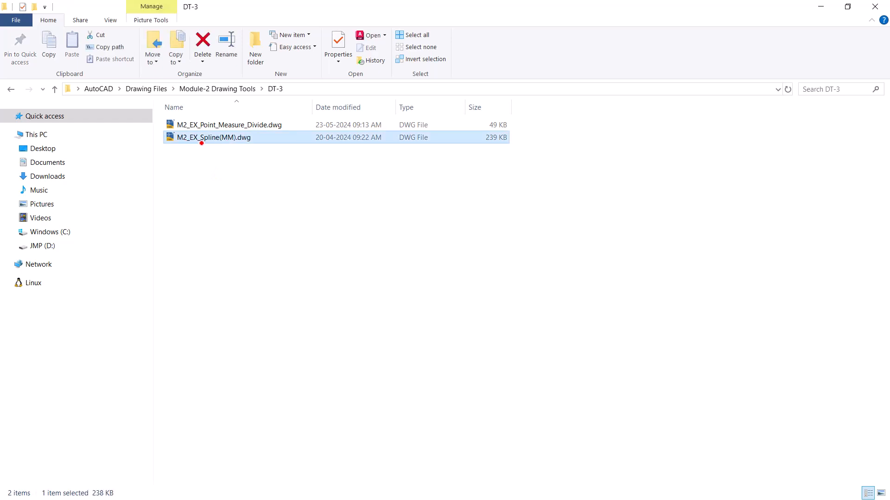
right_click(239, 140)
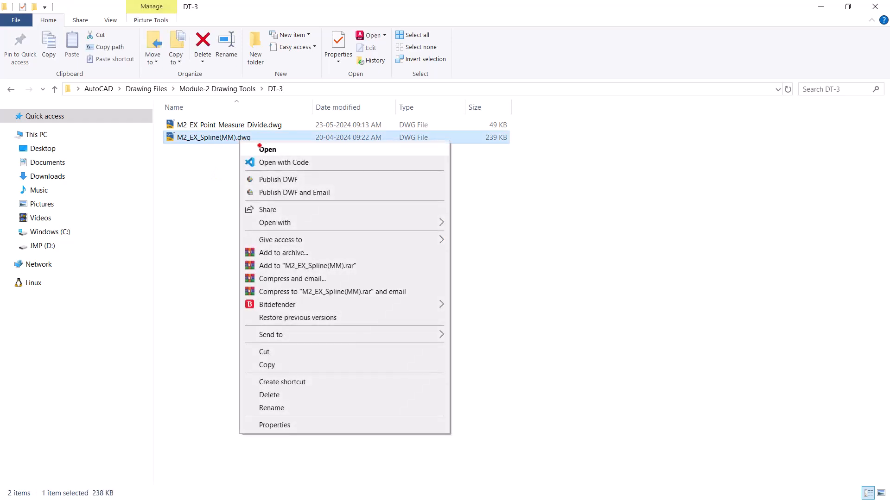
click(259, 146)
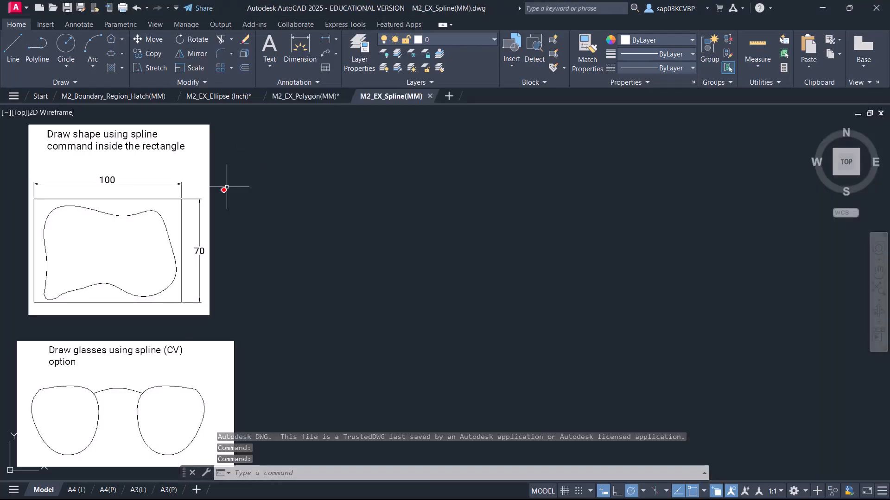
Draw a rectangle 100 wide and 70 high in the empty space beside the spline reference image.
scroll(119, 220, up, 2)
mouse_move(137, 216)
middle_down()
mouse_move(248, 260)
mouse_move(191, 273)
middle_up()
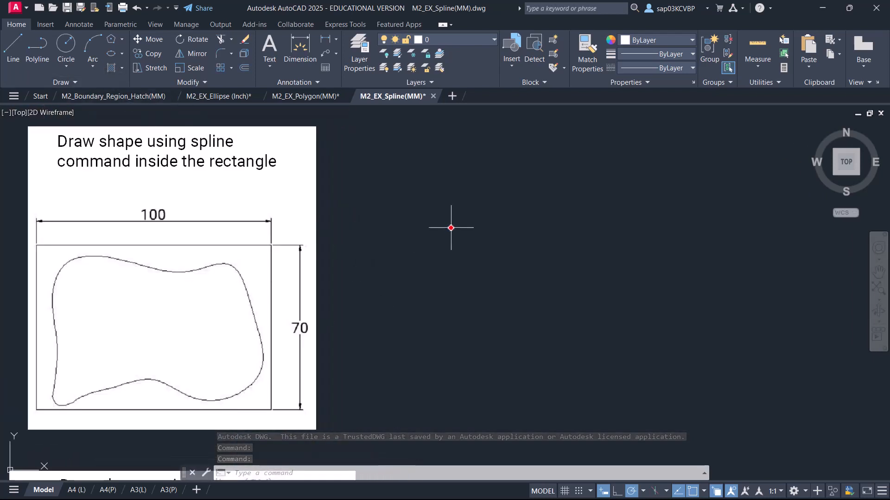
text(rec)
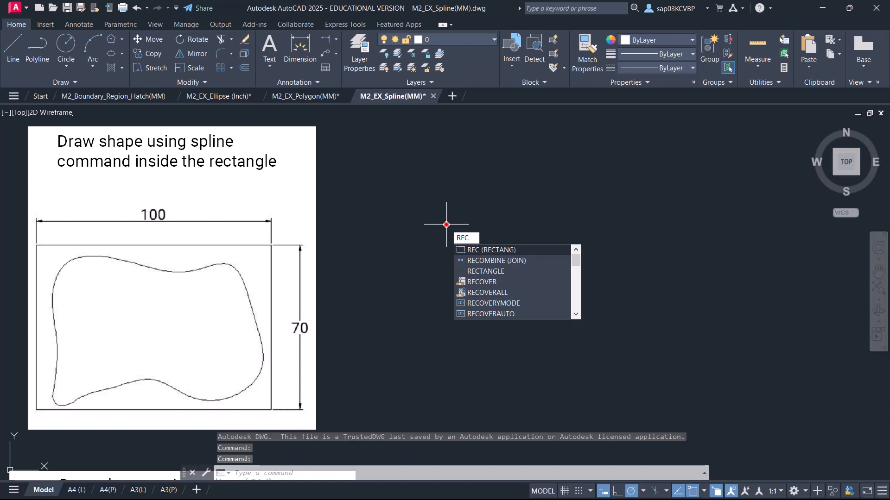
key(Return)
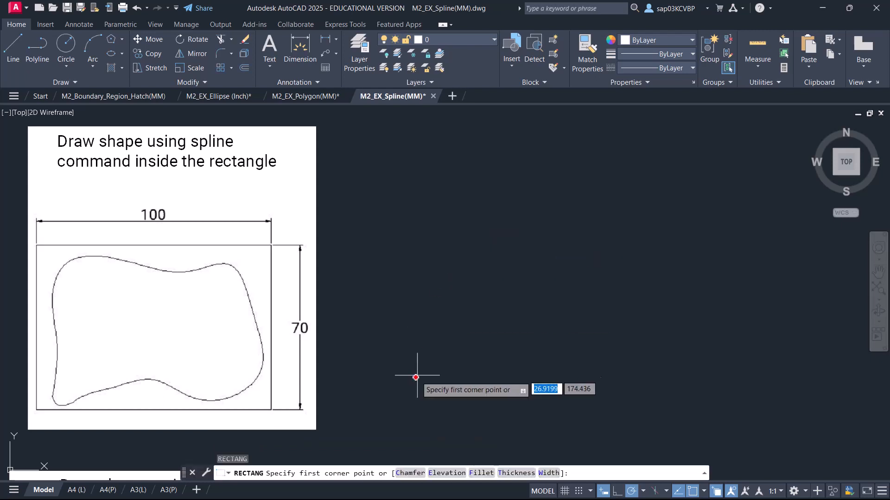
click(392, 408)
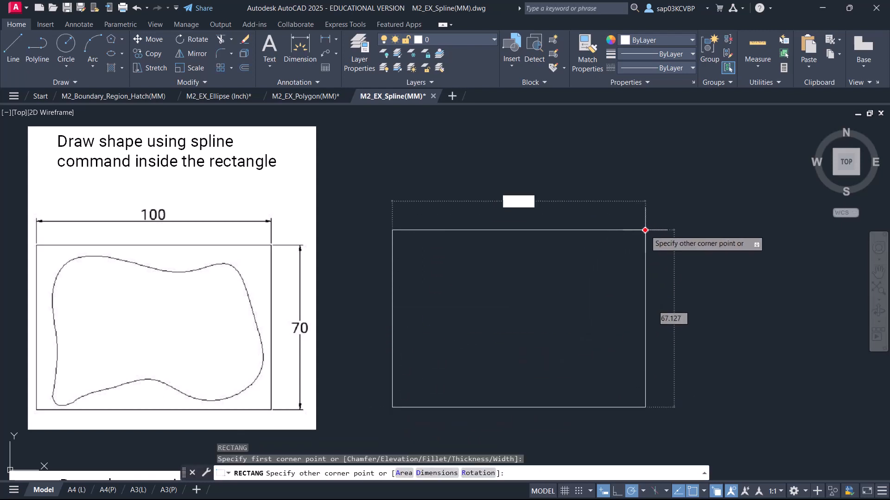
text(100)
key(Tab)
text(7)
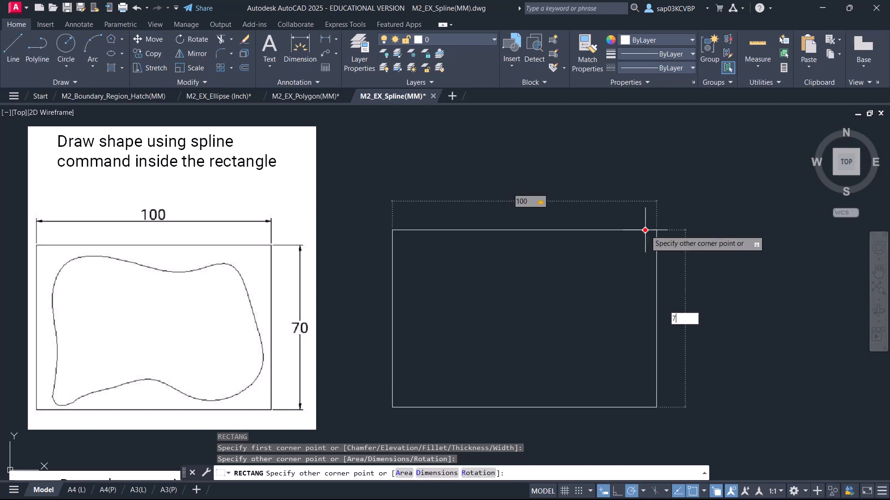
text(0)
key(Return)
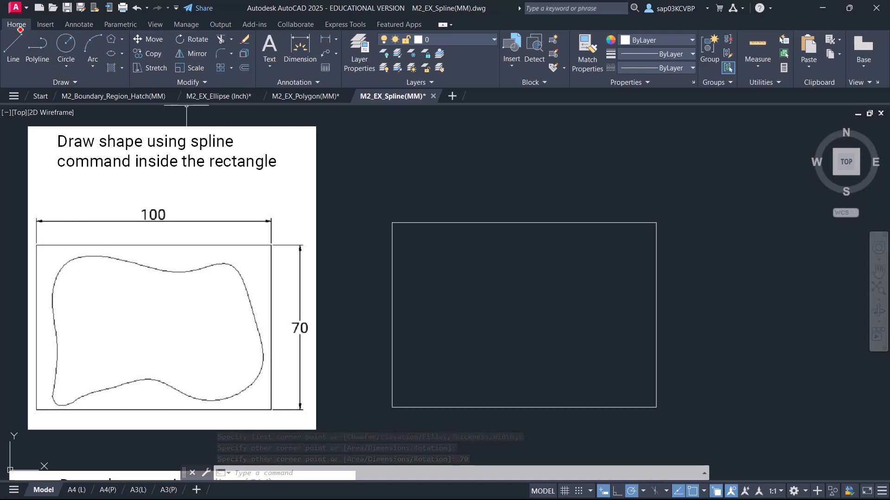
Start a fit-point spline near the rectangle's lower-left corner and run it up the left side, rounding the upper-left corner.
click(70, 81)
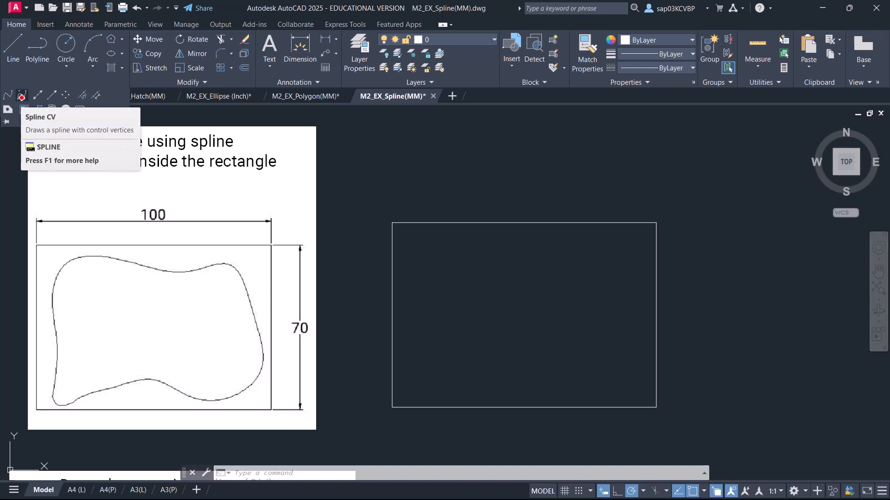
click(7, 96)
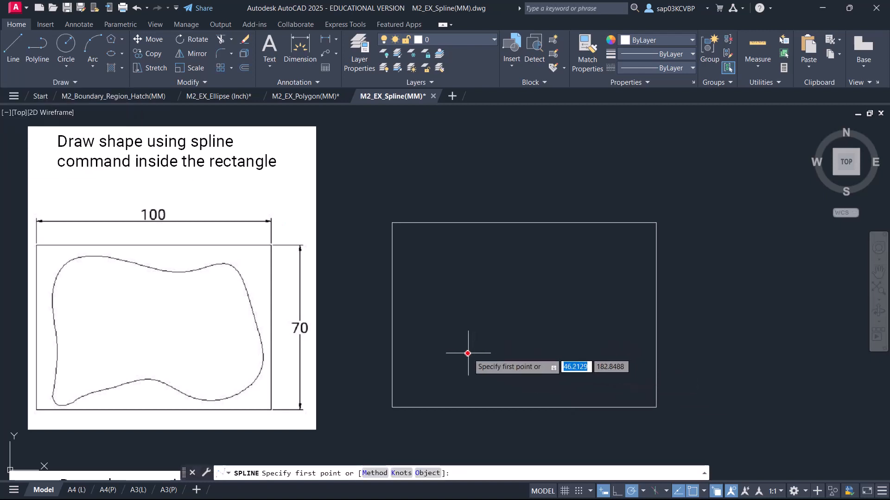
click(409, 386)
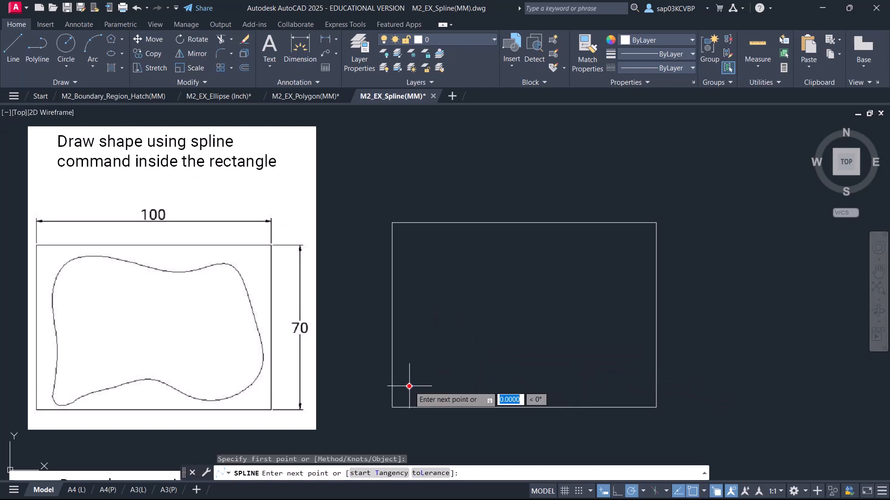
click(423, 347)
click(422, 308)
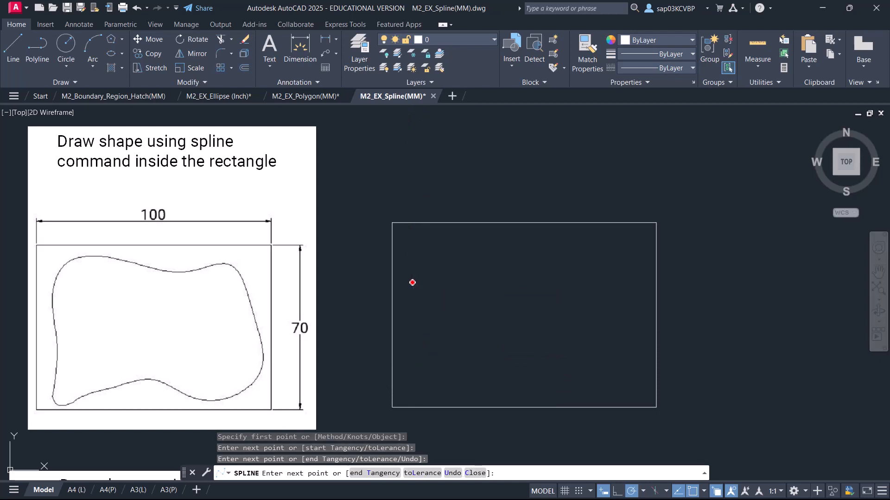
click(413, 282)
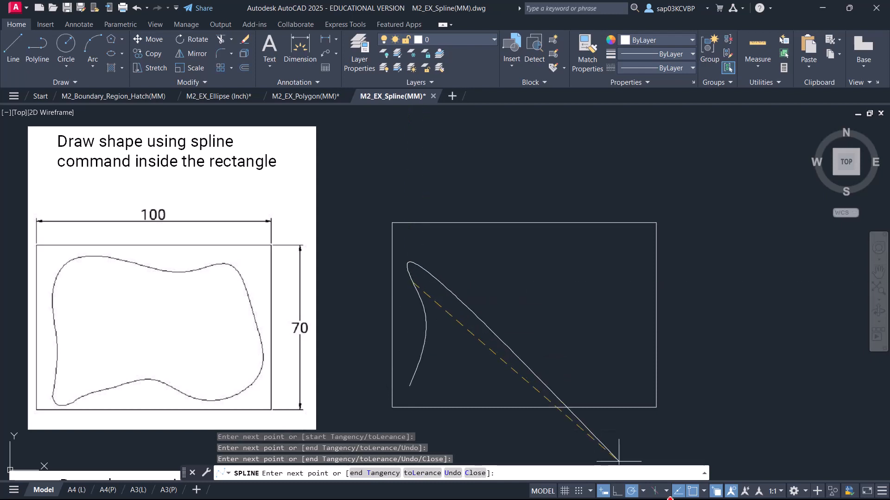
click(419, 242)
click(439, 228)
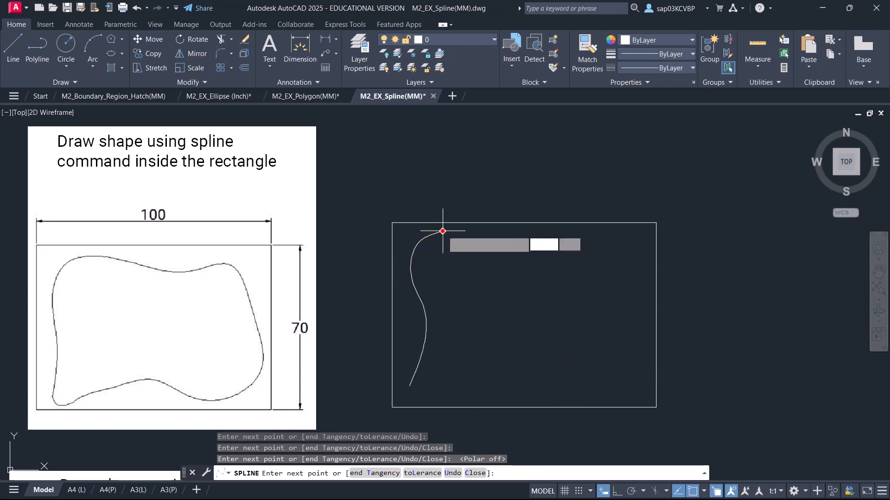
Continue the spline in a shallow wave along the rectangle's upper edge and around the upper-right corner.
click(491, 237)
click(544, 243)
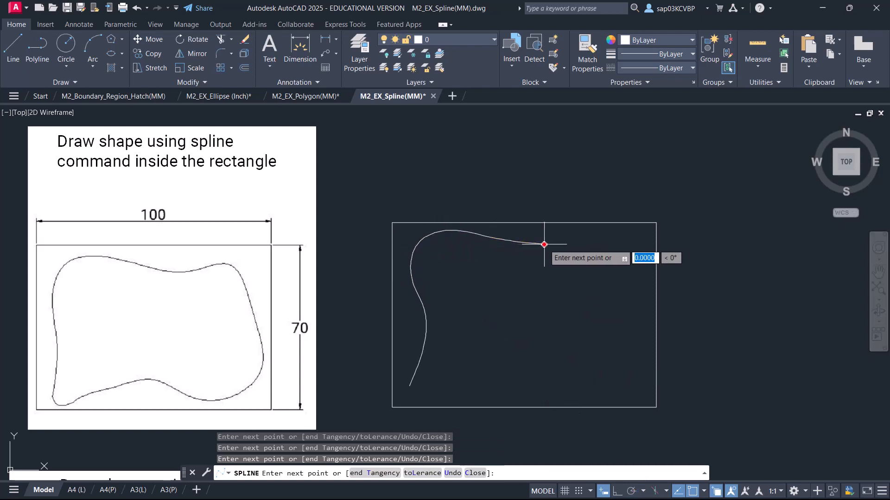
click(603, 237)
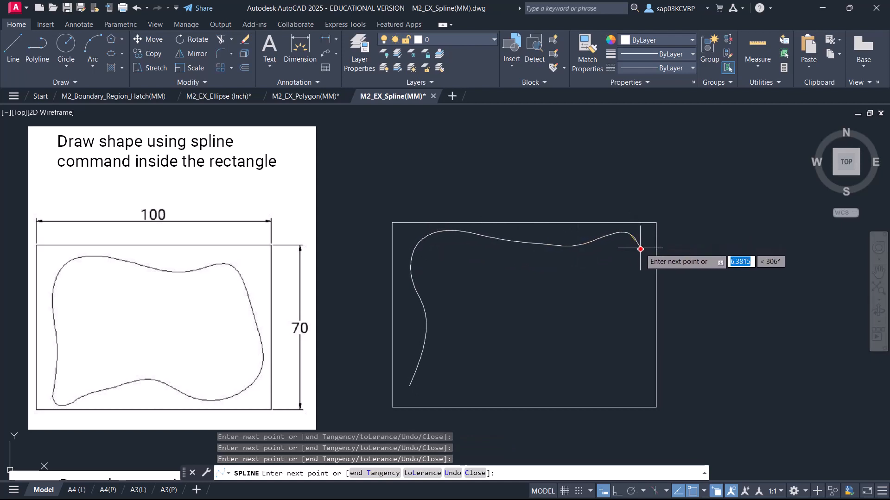
click(640, 250)
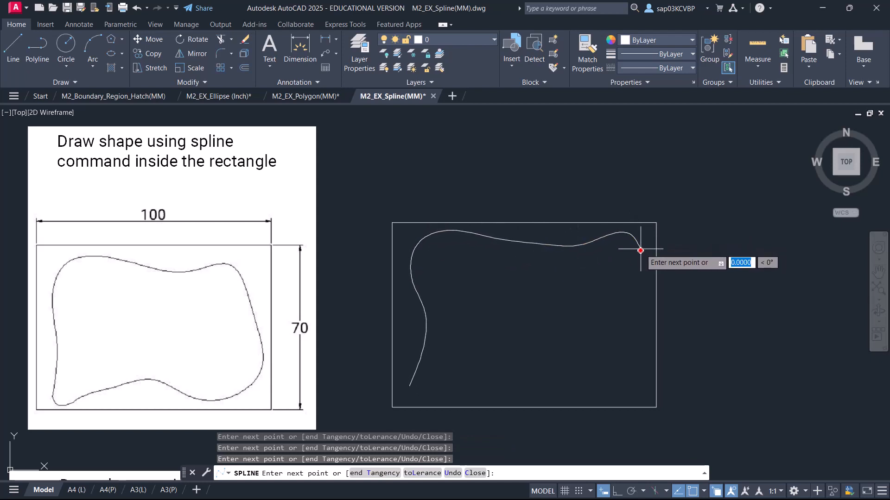
Continue the spline down the rectangle's right side, around the lower-right corner and back along the lower edge.
click(637, 352)
click(631, 395)
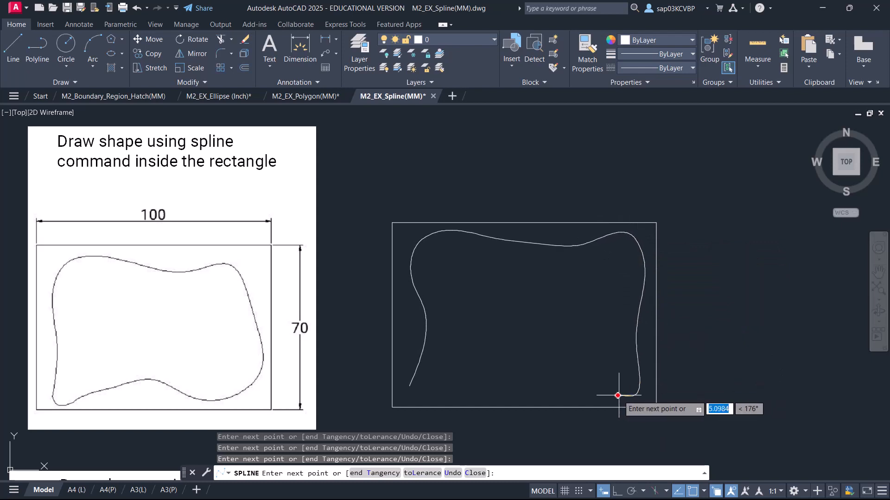
click(543, 381)
click(493, 381)
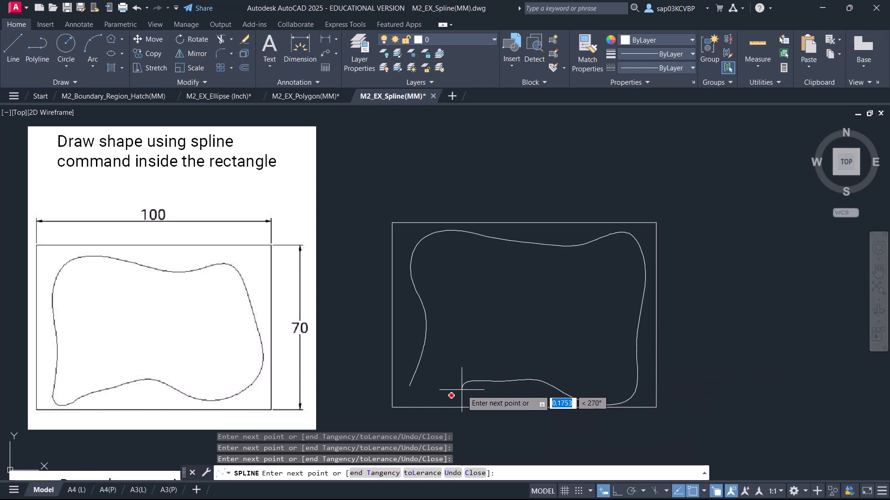
click(392, 407)
right_click(417, 398)
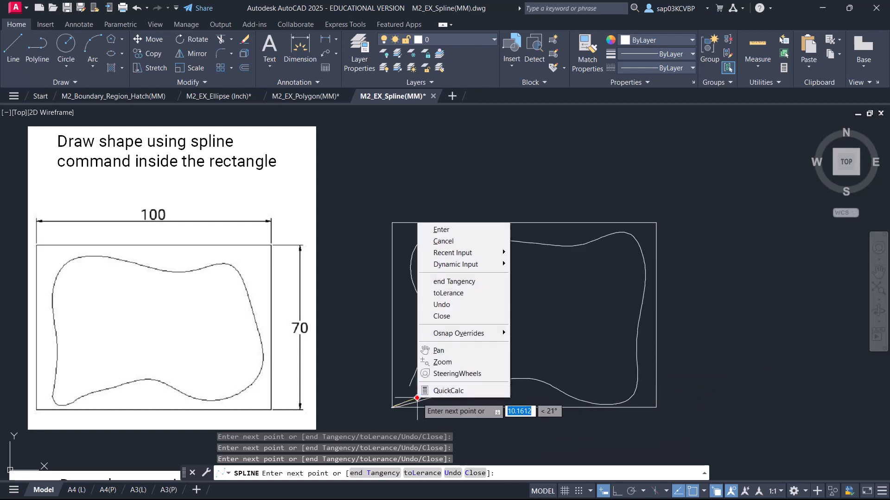
click(445, 305)
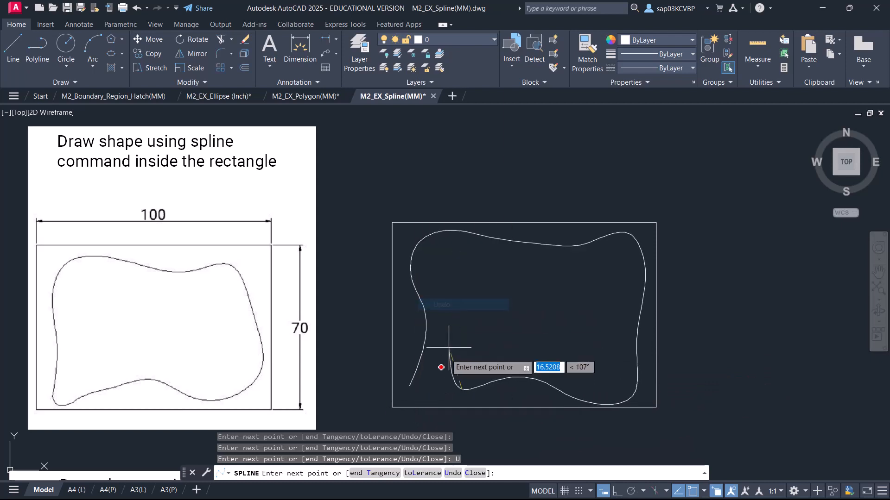
Round the spline through the lower-left corner and end it at its start point to complete the outline.
scroll(424, 395, up, 4)
middle_drag(425, 395, 419, 304)
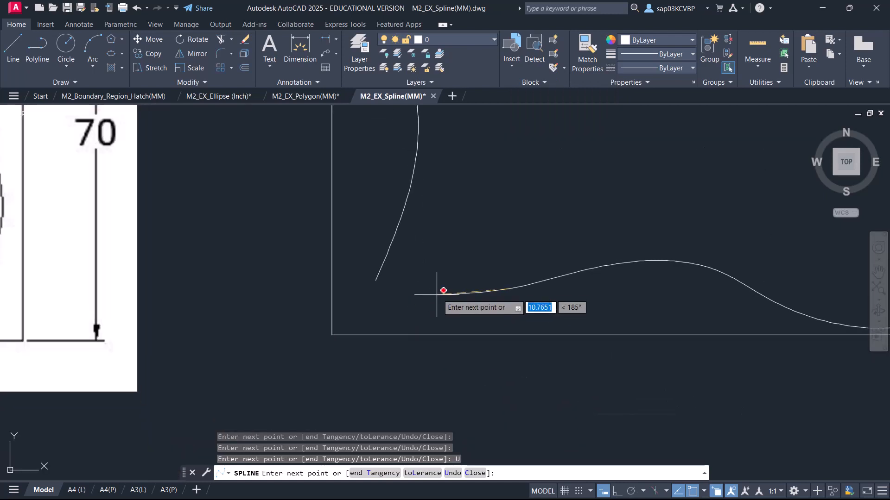
click(401, 318)
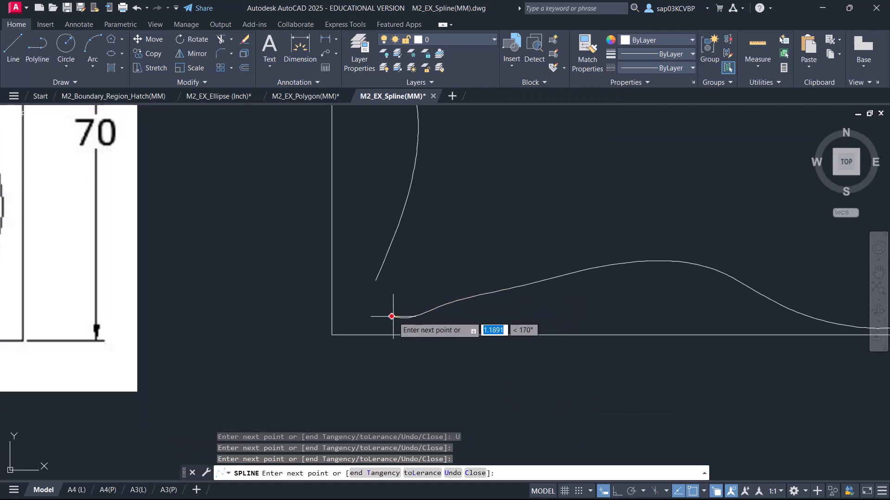
click(379, 309)
click(372, 299)
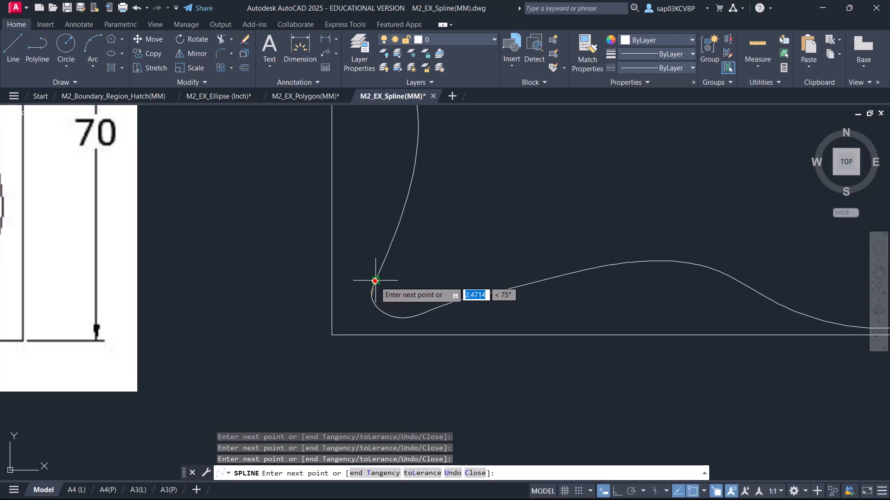
key(Return)
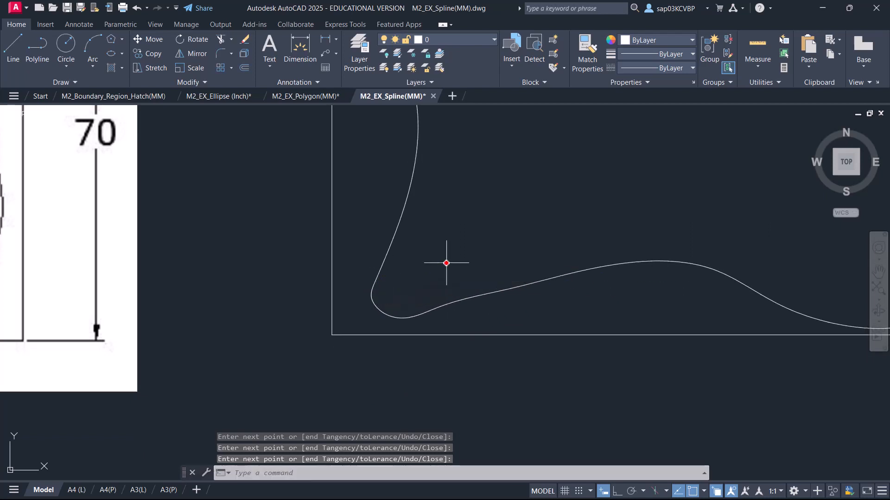
Match the spline's right side to the reference by moving the two upper-right fit points inward and the right-side fit point outward.
scroll(446, 263, down, 4)
mouse_move(471, 253)
middle_down()
mouse_move(403, 295)
mouse_move(404, 306)
middle_up()
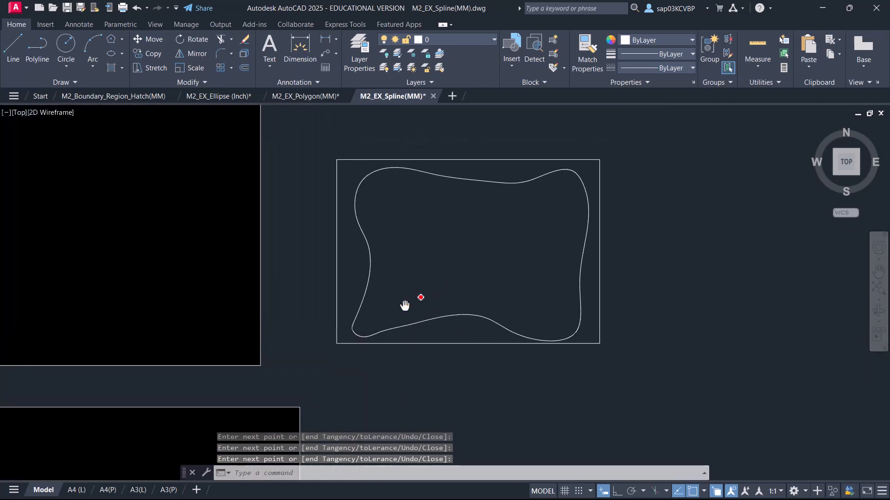
click(457, 181)
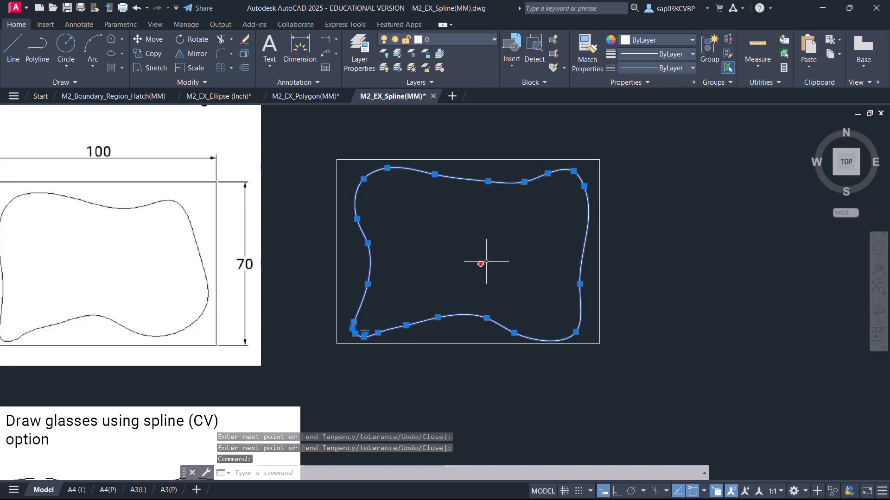
middle_drag(468, 267, 536, 273)
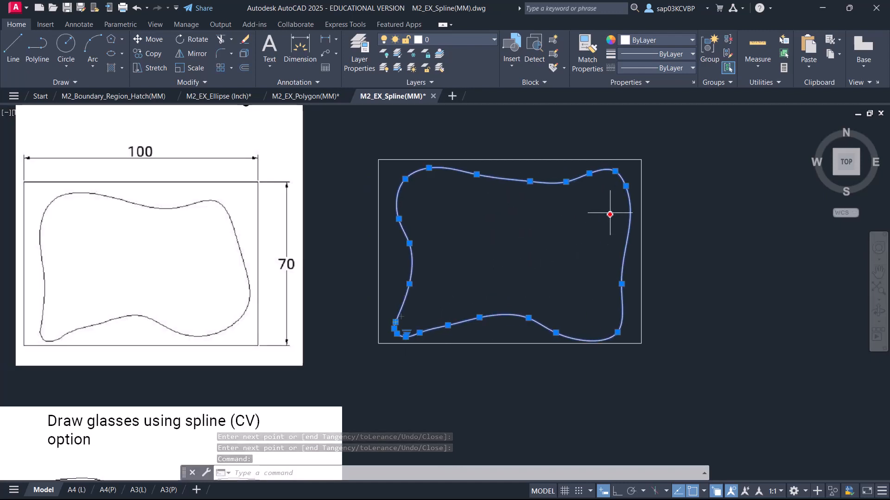
click(615, 171)
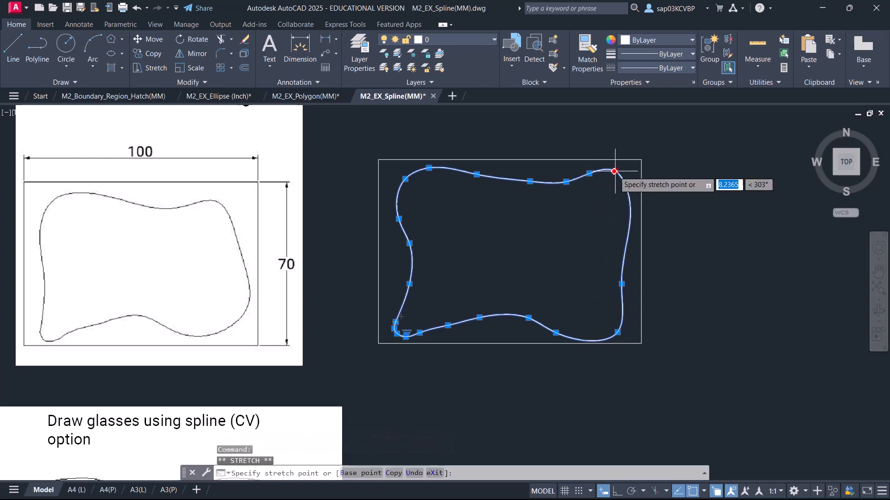
click(608, 179)
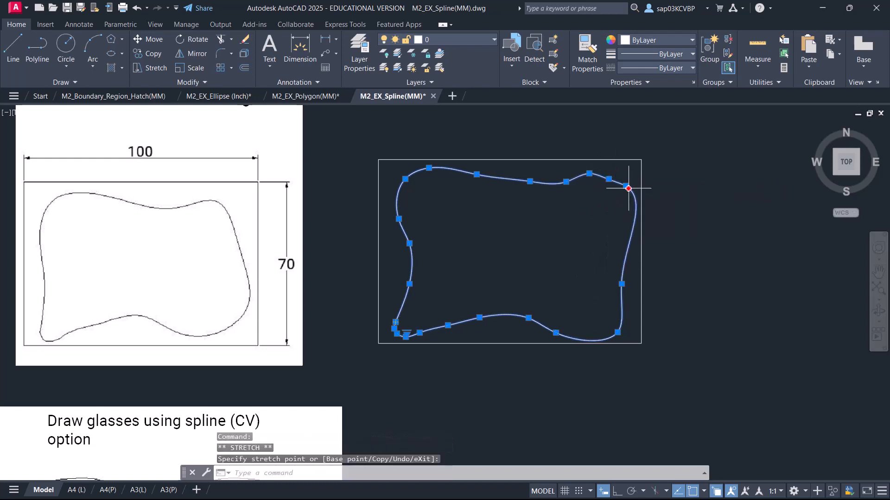
click(618, 199)
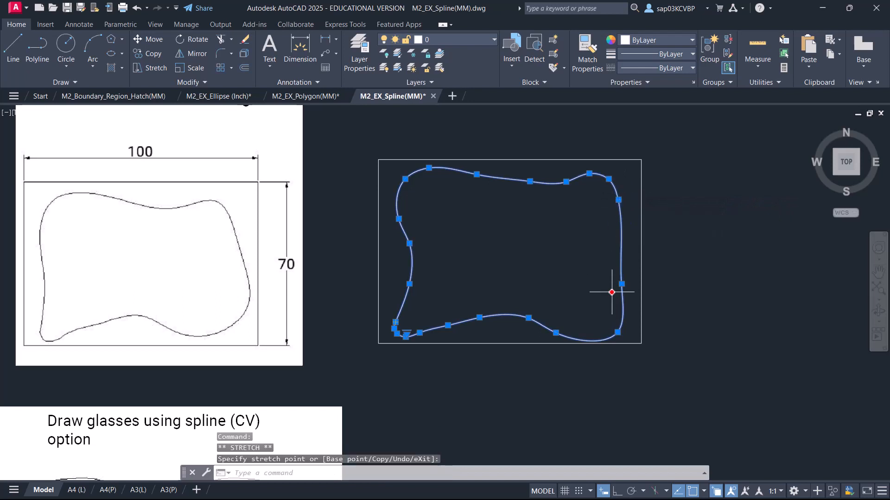
click(621, 284)
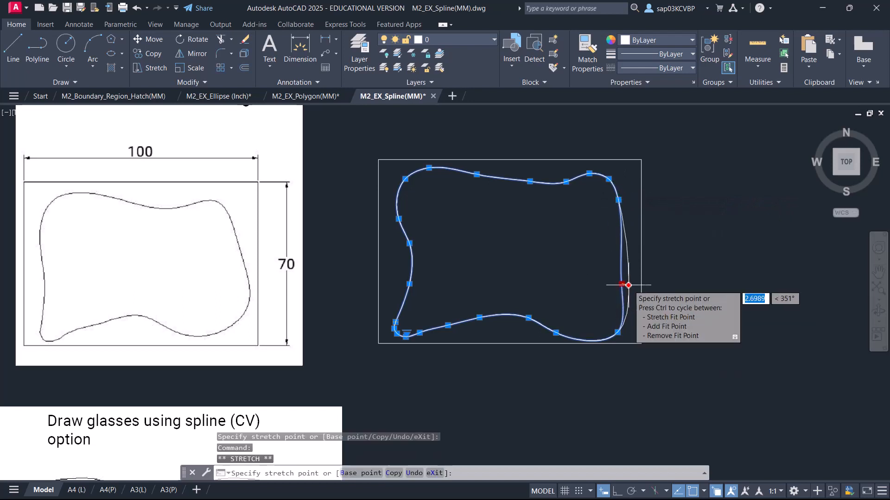
click(629, 285)
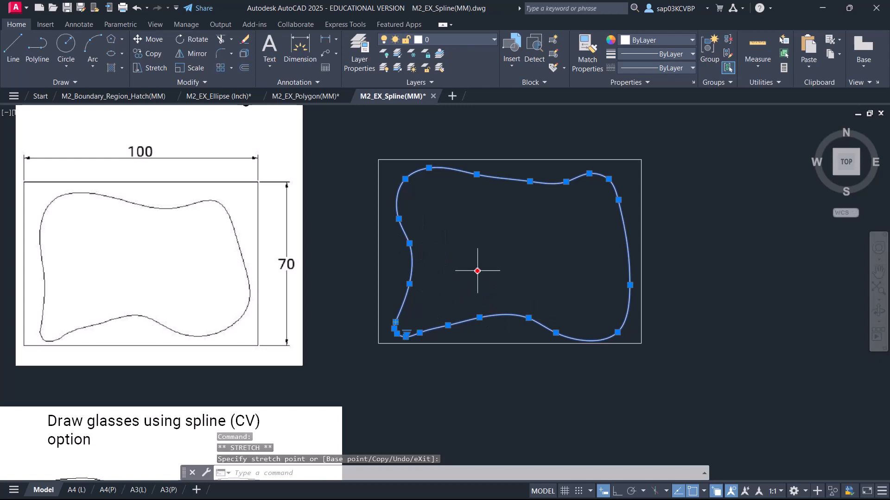
Start a control-vertex spline for the left lens beside the glasses reference, shaping its upper edge, upper-right corner and right side.
key(Escape)
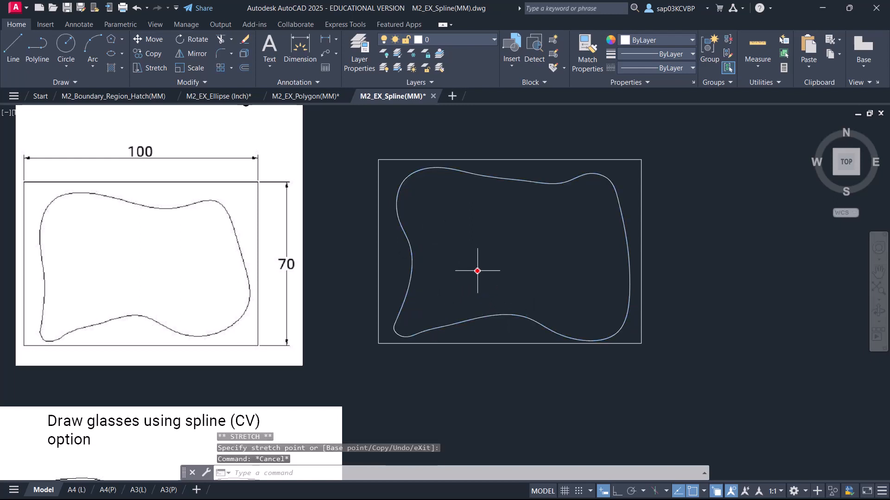
middle_drag(453, 367, 458, 242)
middle_drag(462, 321, 478, 255)
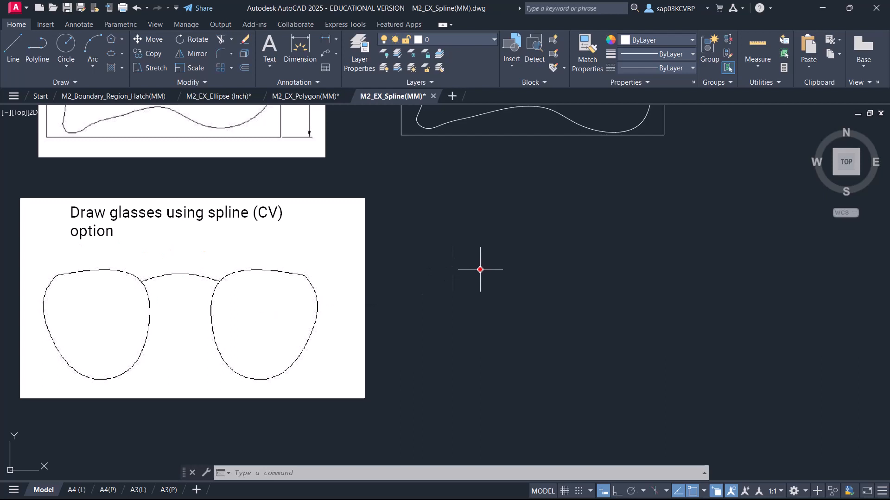
click(67, 82)
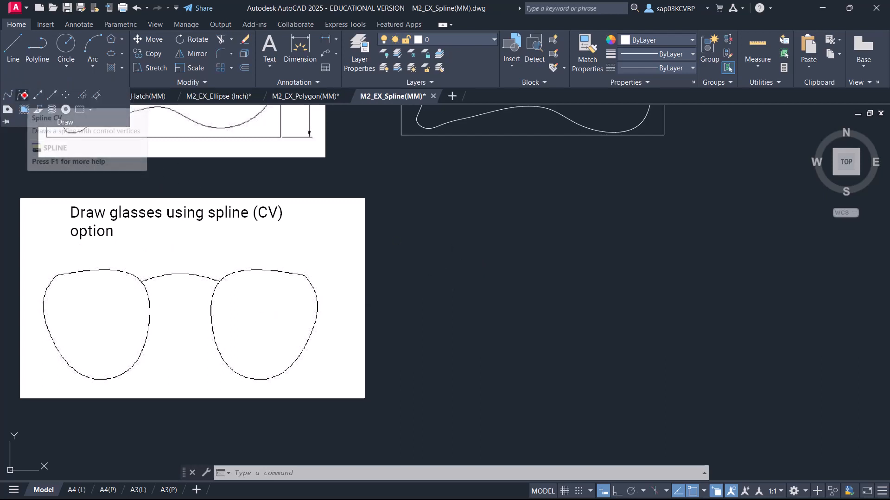
click(22, 95)
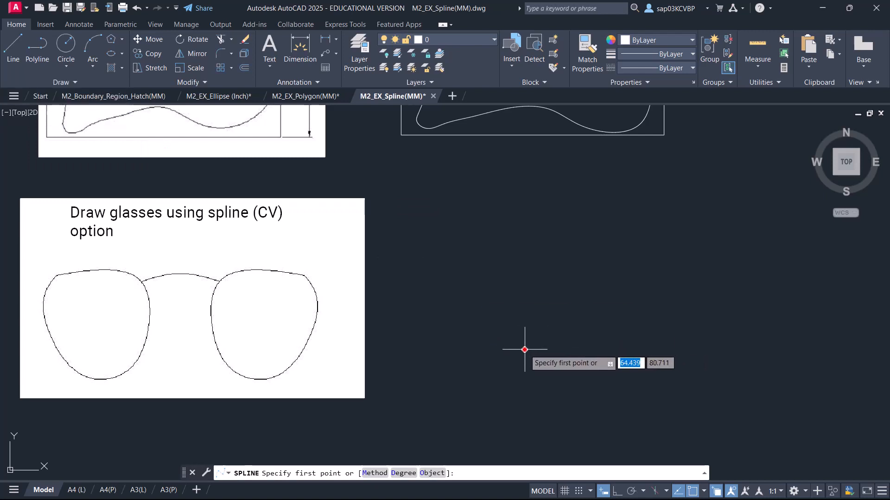
click(440, 270)
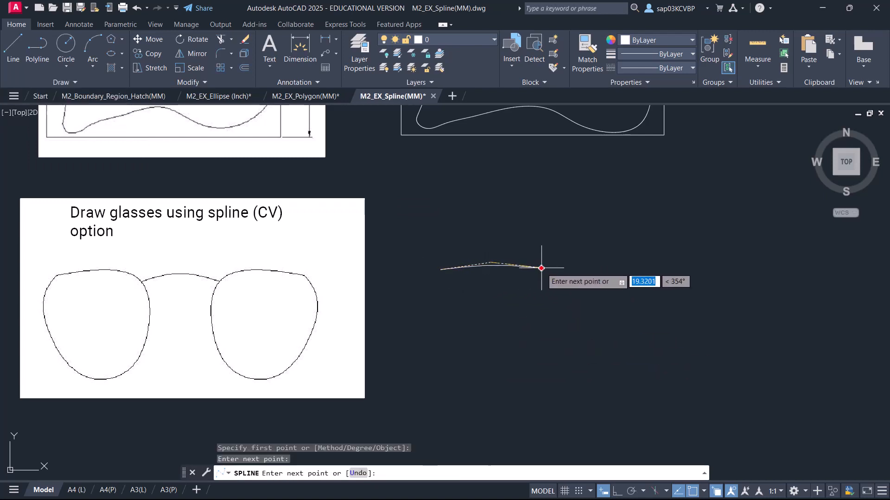
click(542, 268)
click(564, 294)
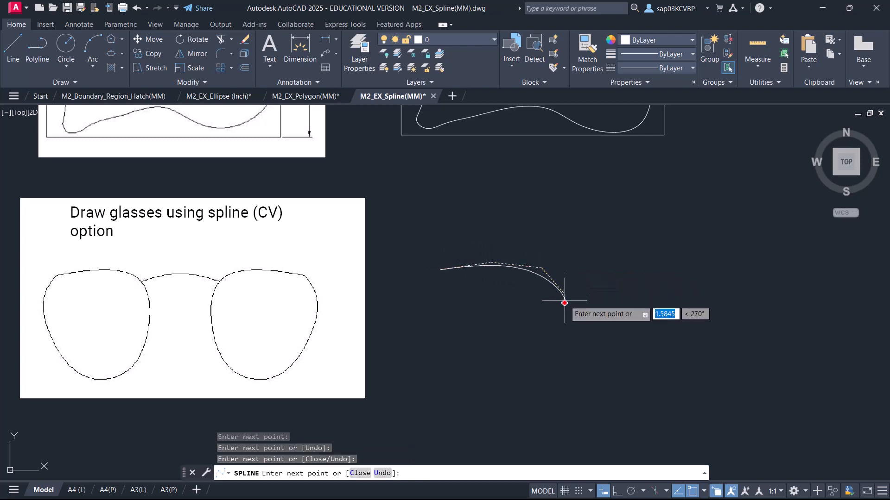
click(565, 338)
click(554, 368)
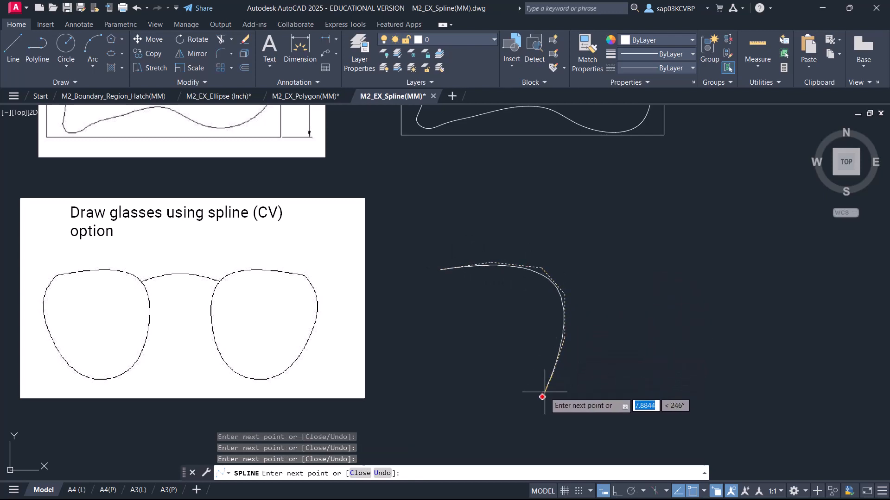
Continue the spline around the lens's lower edge and up its left side, ending it at the start point.
click(528, 410)
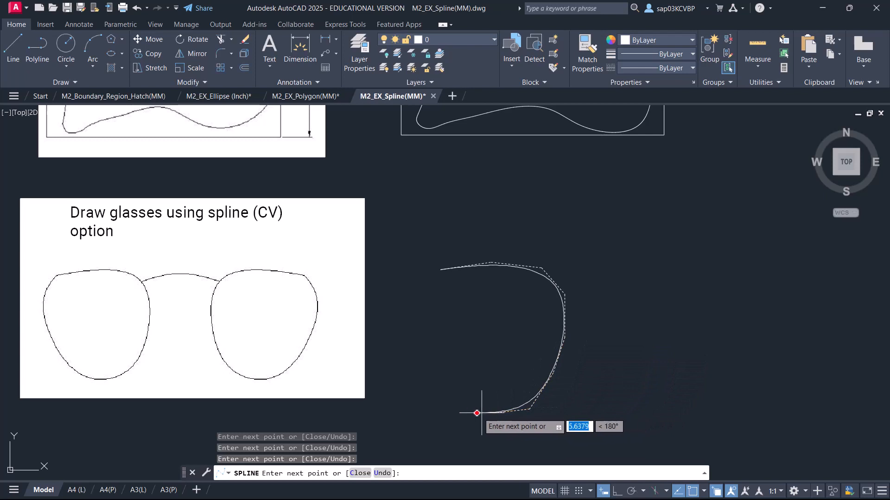
click(453, 405)
click(437, 390)
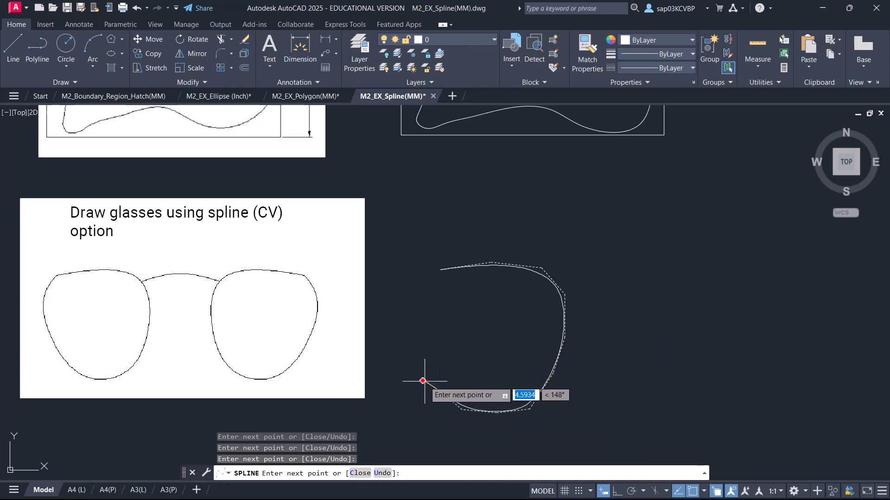
click(420, 350)
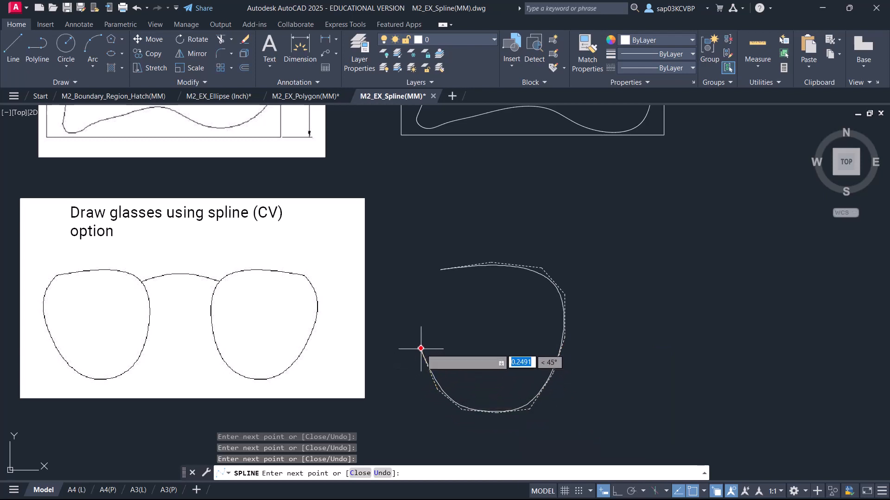
click(415, 314)
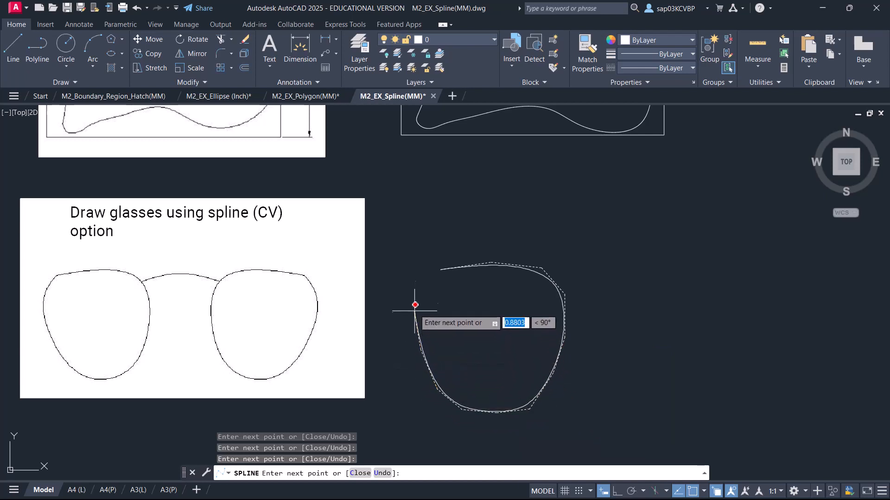
click(433, 269)
key(Return)
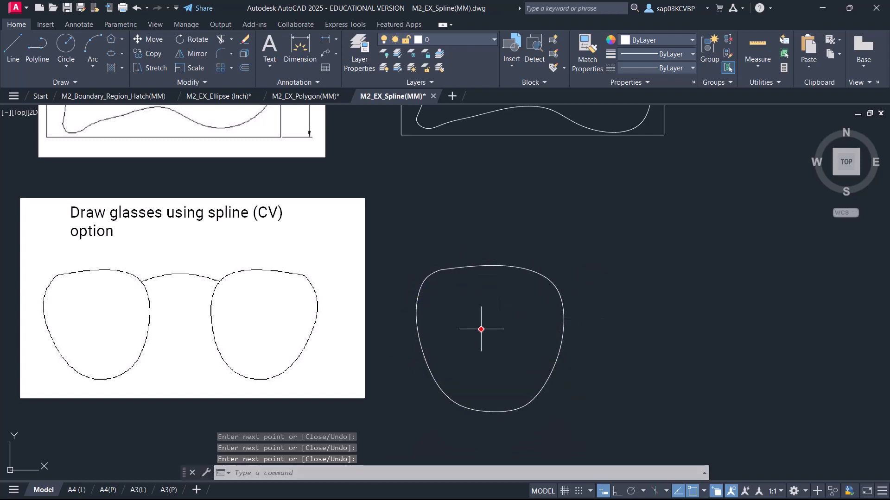
Round the left lens's upper edge by moving the top-middle control vertex up and the upper-right control vertex slightly outward.
click(507, 292)
click(493, 255)
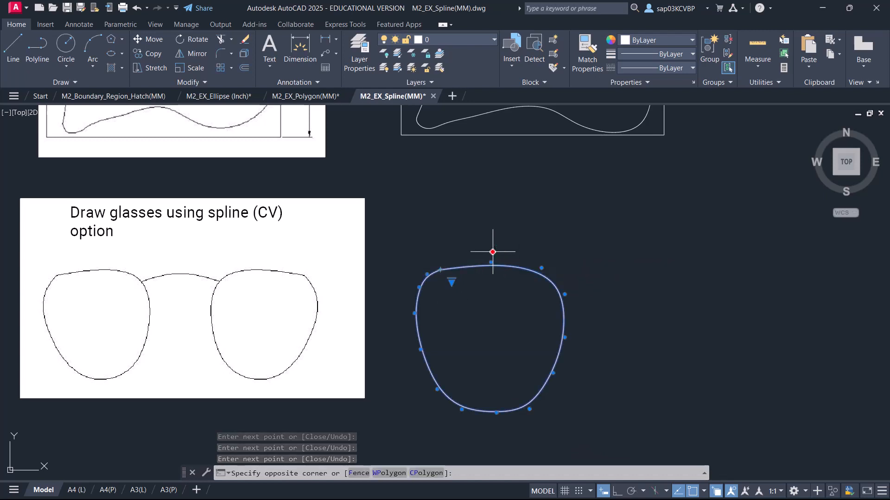
scroll(510, 283, up, 2)
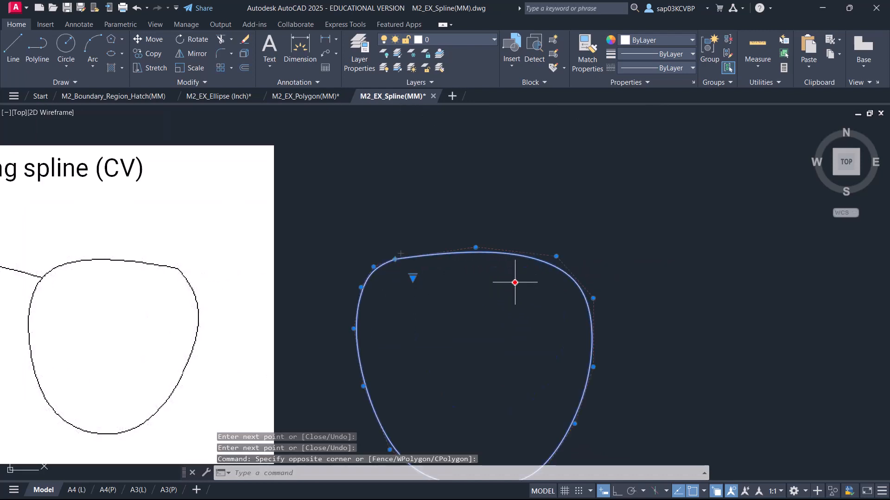
click(477, 252)
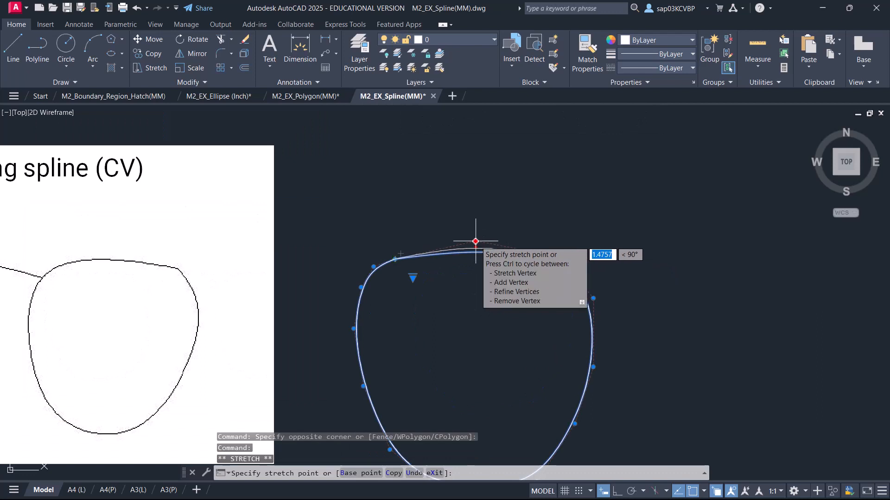
click(476, 240)
click(468, 341)
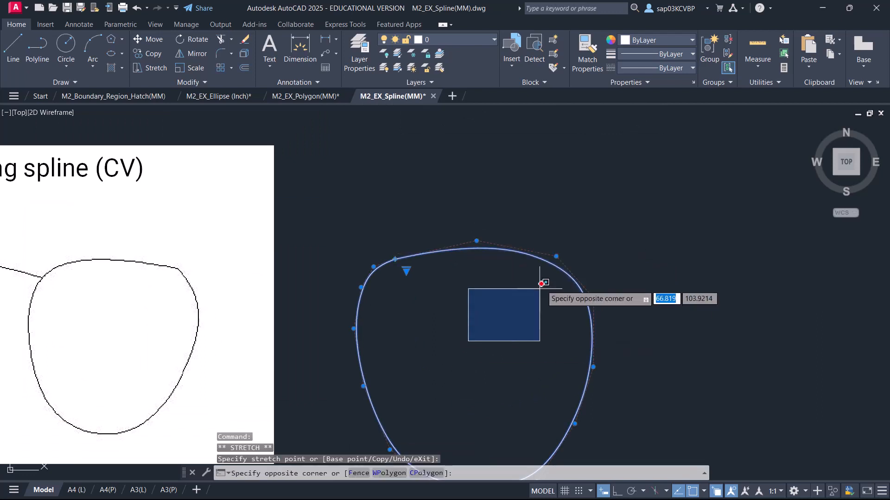
click(541, 271)
click(557, 256)
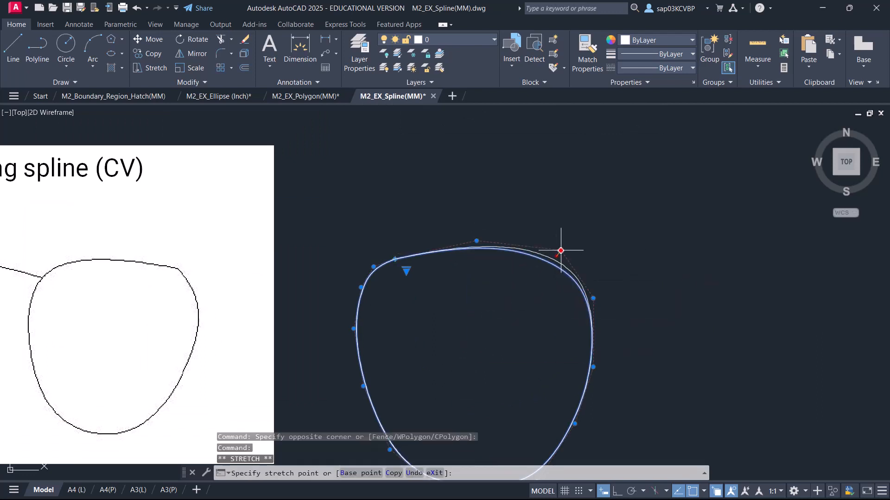
click(561, 250)
Switch the left lens spline from control vertices to fit points and back to control vertices.
scroll(438, 290, up, 2)
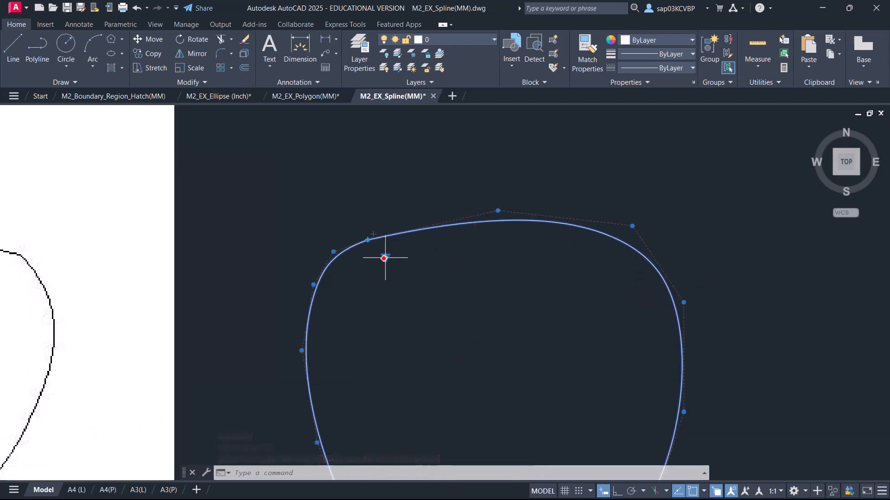
click(404, 264)
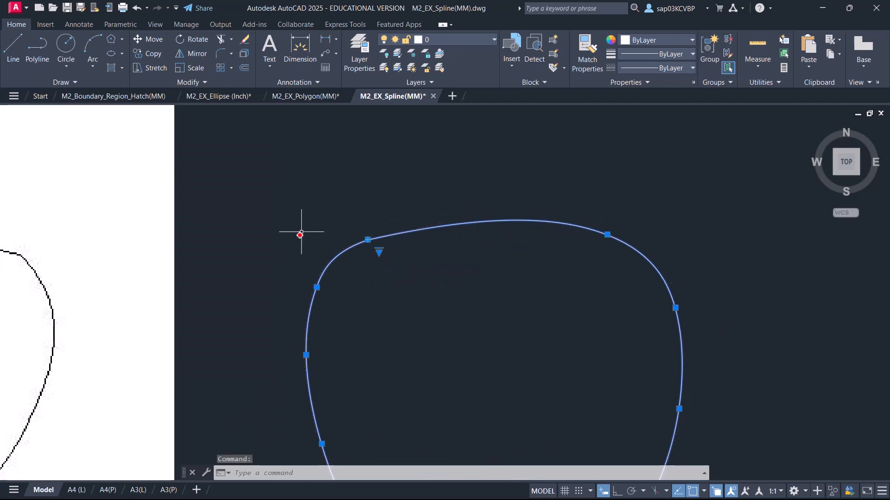
mouse_move(379, 253)
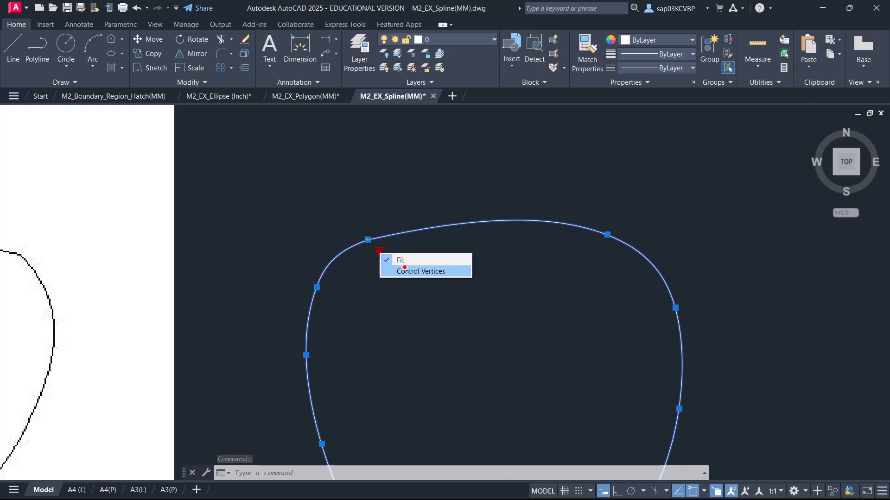
click(405, 270)
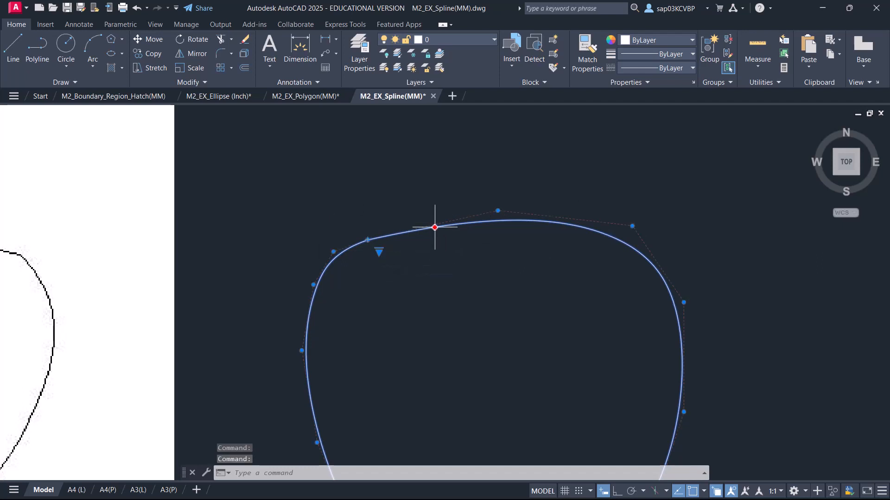
right_click(434, 227)
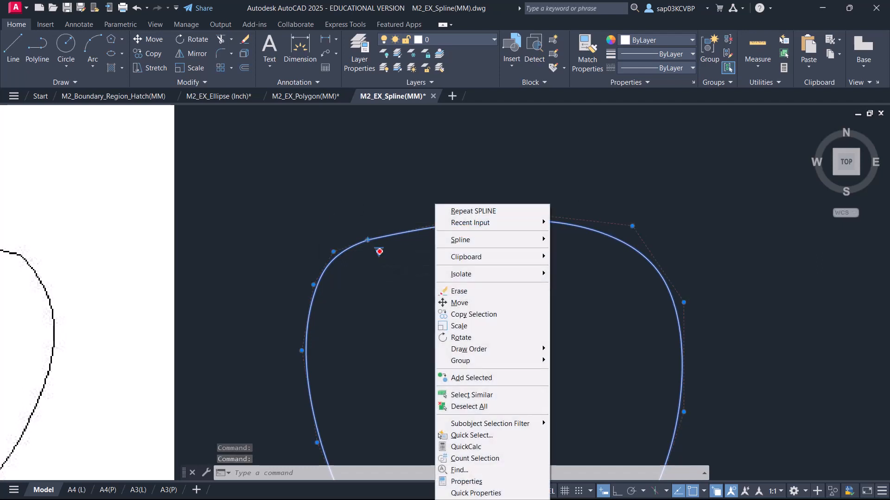
key(Escape)
mouse_move(379, 252)
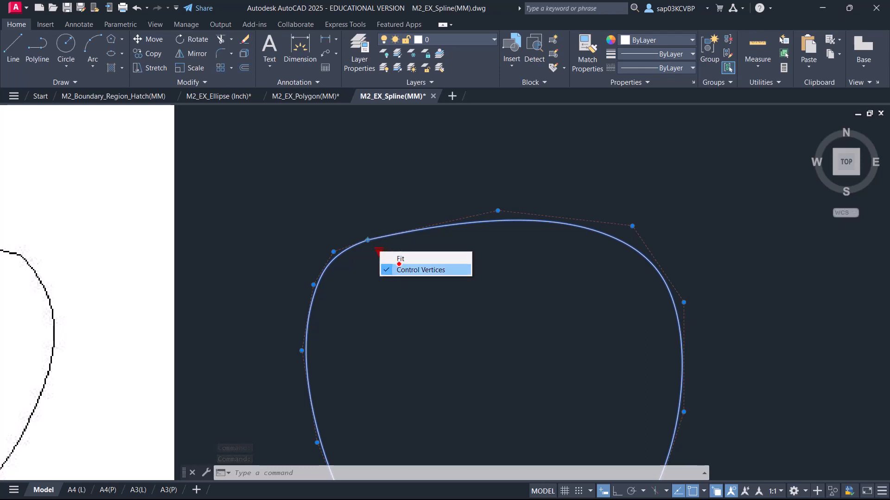
click(482, 287)
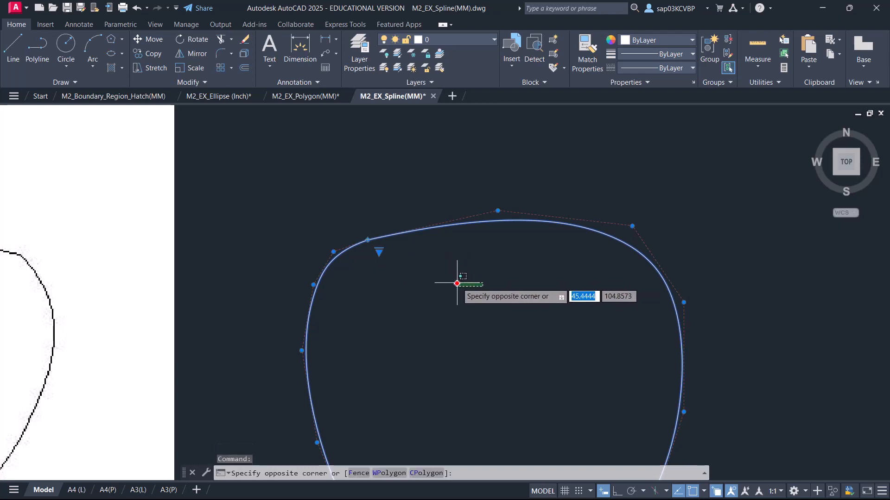
click(469, 287)
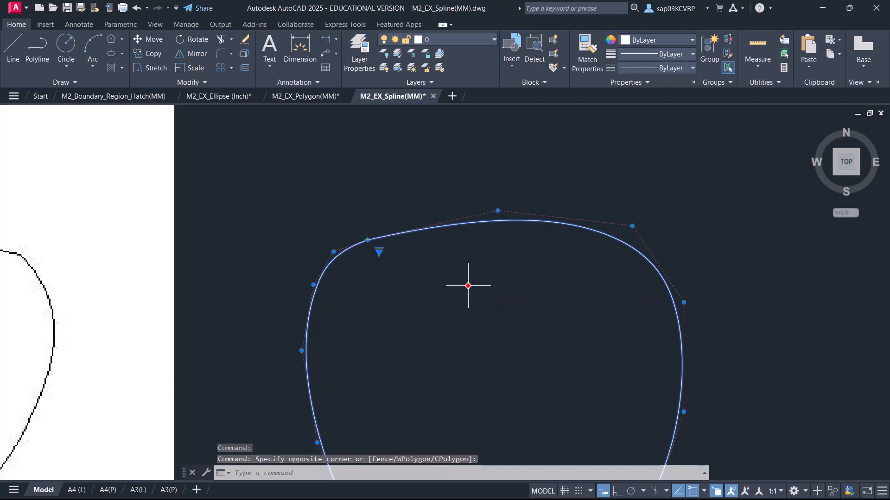
key(Escape)
Start a control-vertex spline for the second lens to the right of the first, shaping its upper edge and upper-right corner.
scroll(468, 285, down, 4)
middle_drag(479, 304, 391, 260)
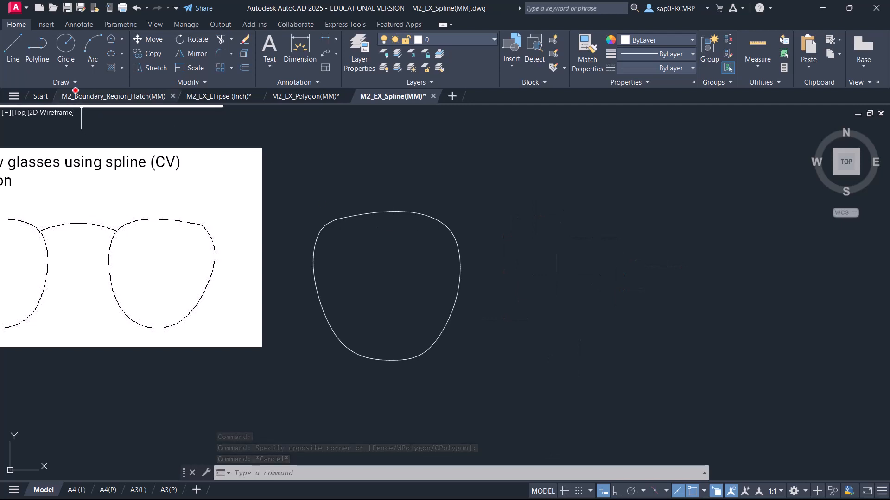
click(72, 83)
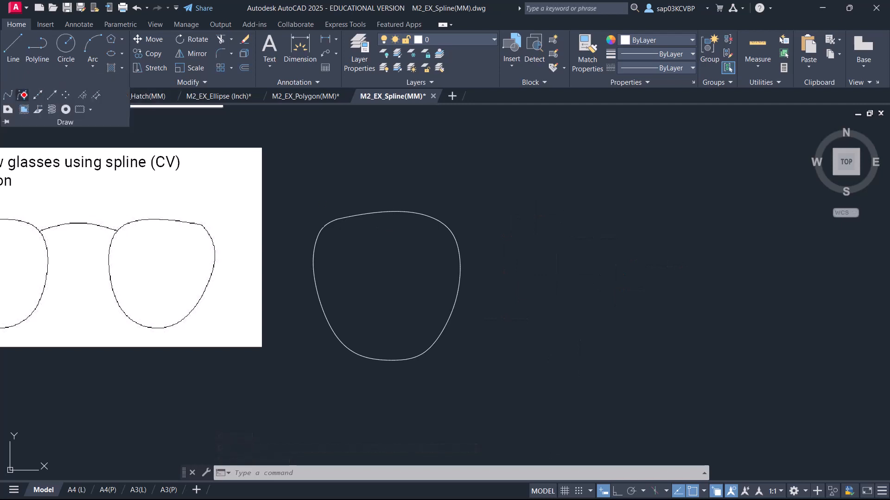
click(23, 95)
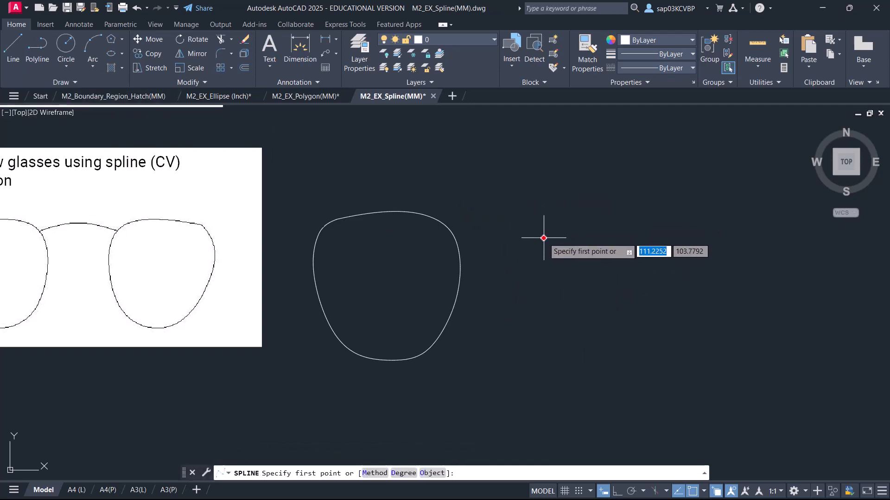
click(546, 222)
click(559, 213)
click(599, 212)
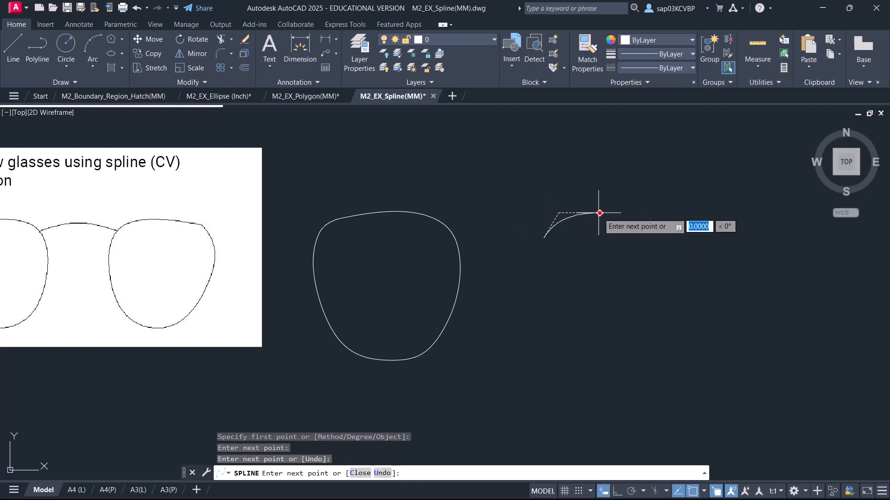
click(651, 222)
click(671, 253)
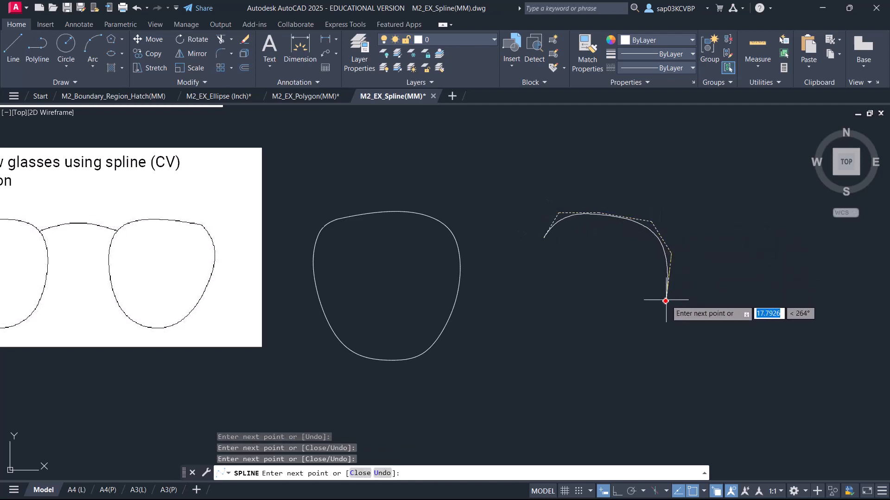
Continue the second lens's spline down its right side, around the lower edge and up the left side to its start point.
click(654, 341)
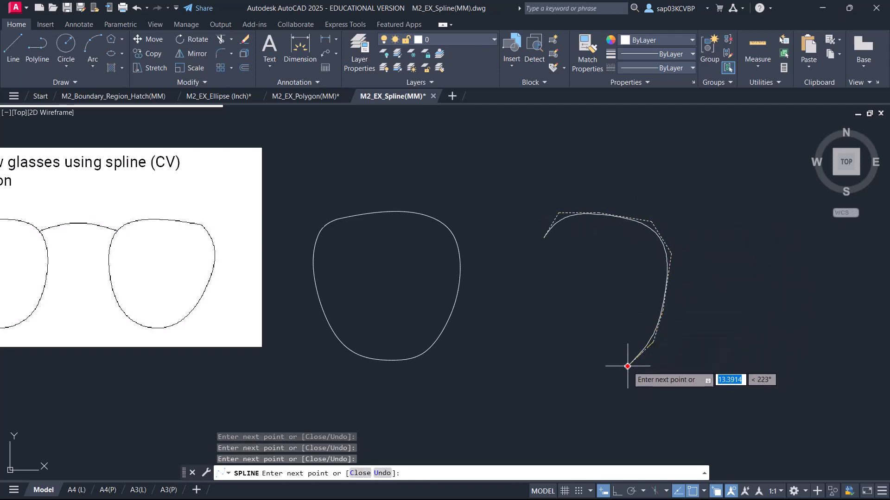
click(628, 366)
click(587, 375)
click(558, 370)
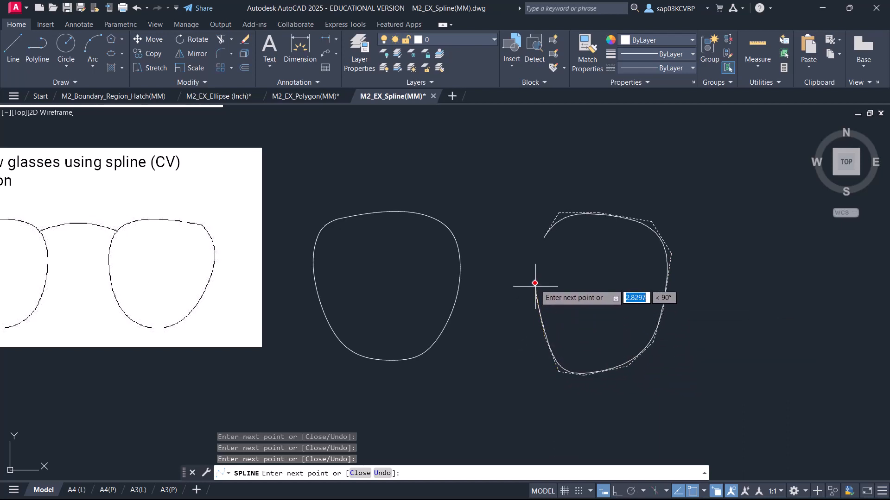
click(533, 258)
click(564, 233)
right_click(564, 234)
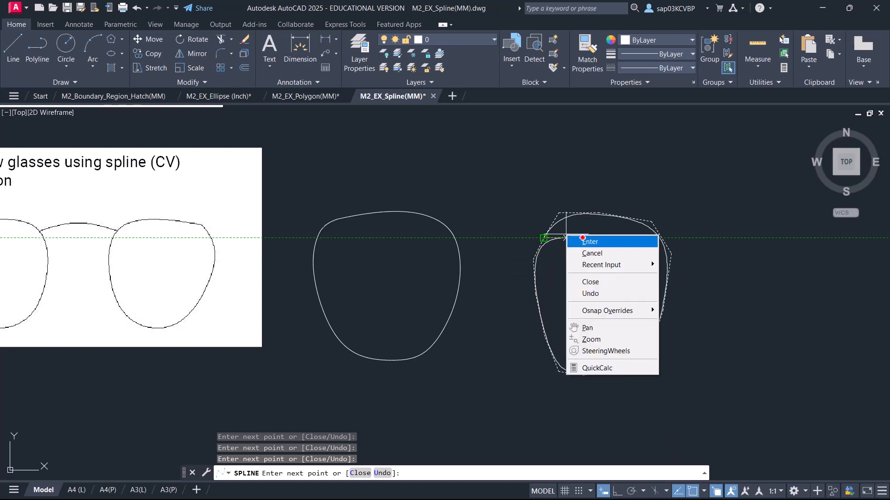
click(570, 243)
Select the second lens spline and try to move its lower-left control vertex.
click(573, 387)
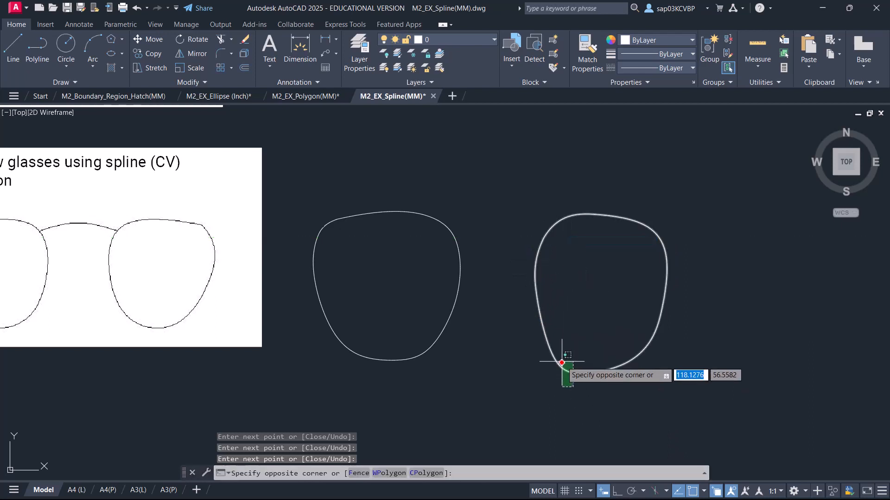
click(562, 364)
click(558, 375)
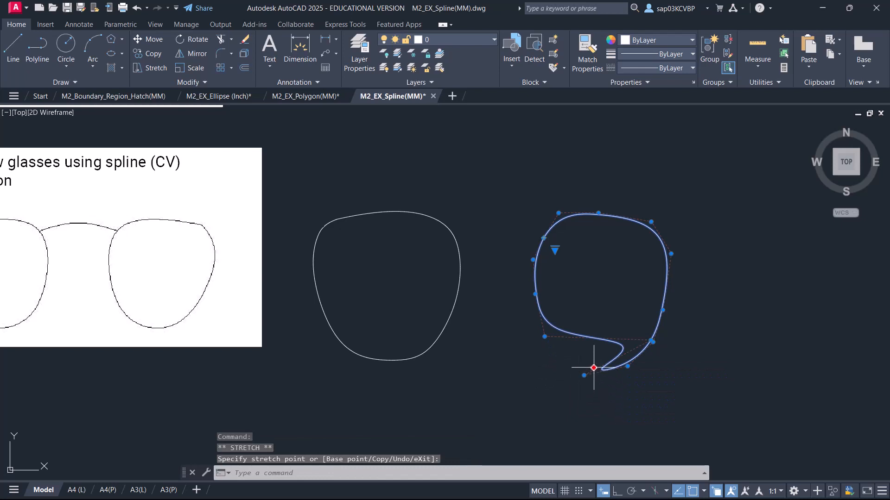
click(598, 369)
scroll(609, 353, up, 2)
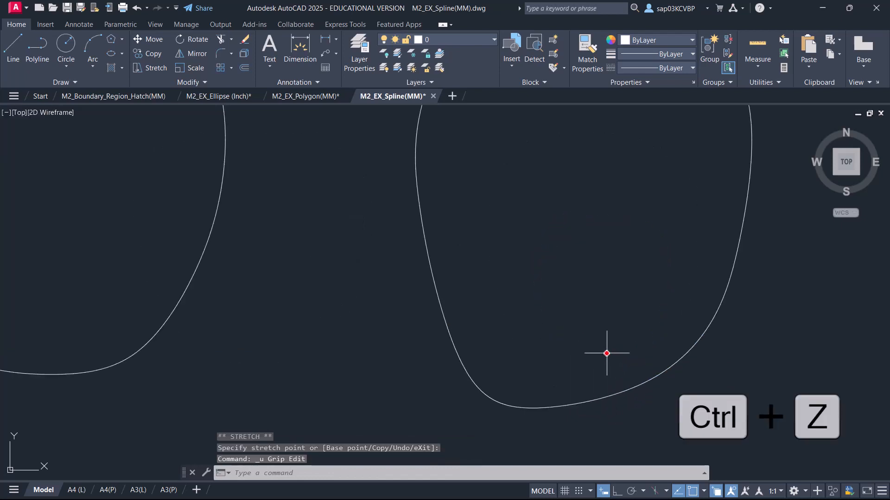
Reshape the second lens's lower-left side by repositioning its two lower-left control vertices into a smooth inward taper.
scroll(605, 353, down, 2)
middle_drag(603, 354, 531, 357)
click(486, 406)
click(469, 376)
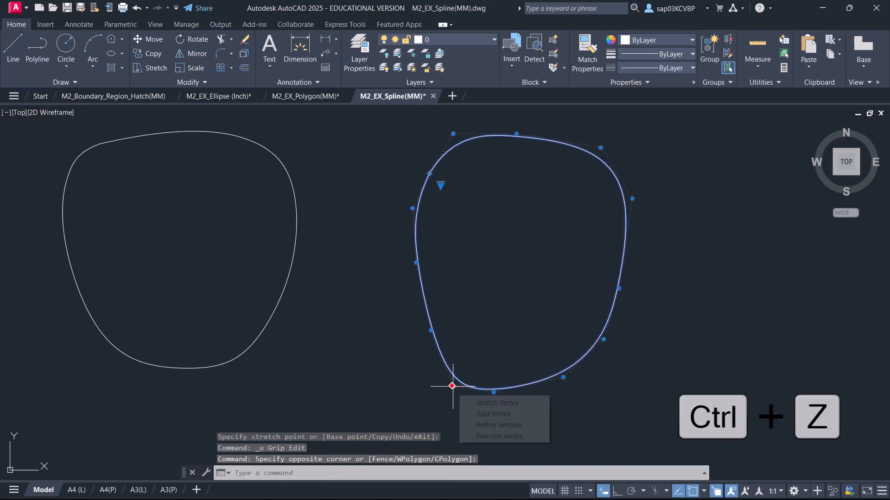
click(431, 330)
click(416, 320)
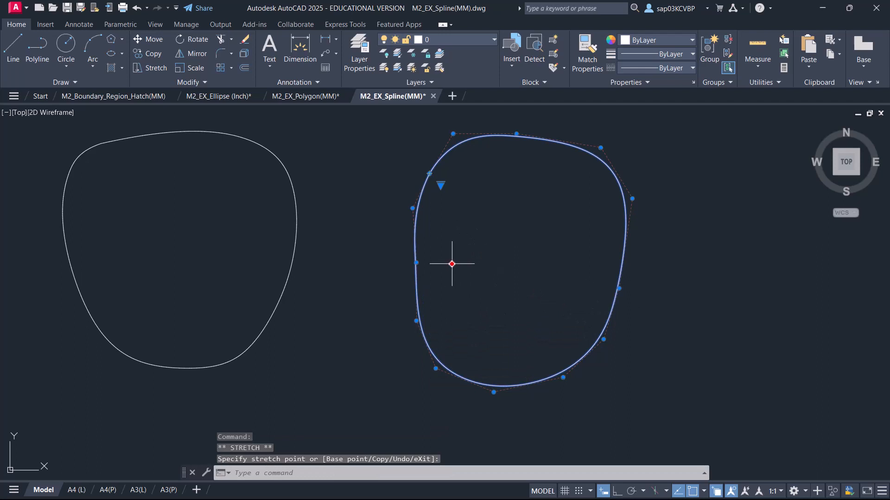
click(416, 321)
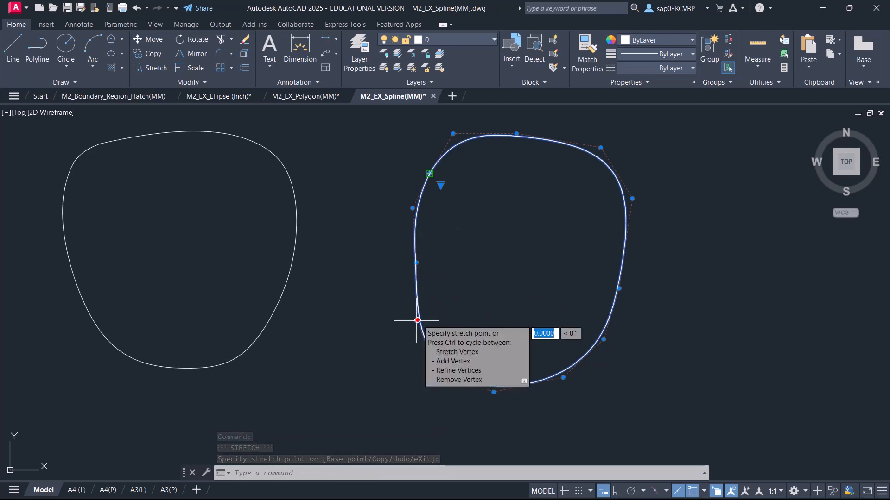
click(434, 316)
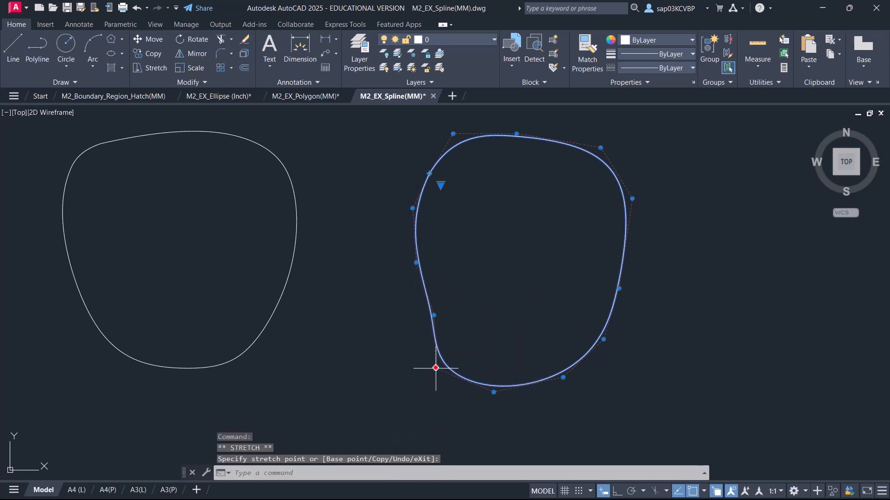
click(454, 361)
Round the second lens's lower edge by moving its bottom control vertex slightly up and to the right.
click(493, 392)
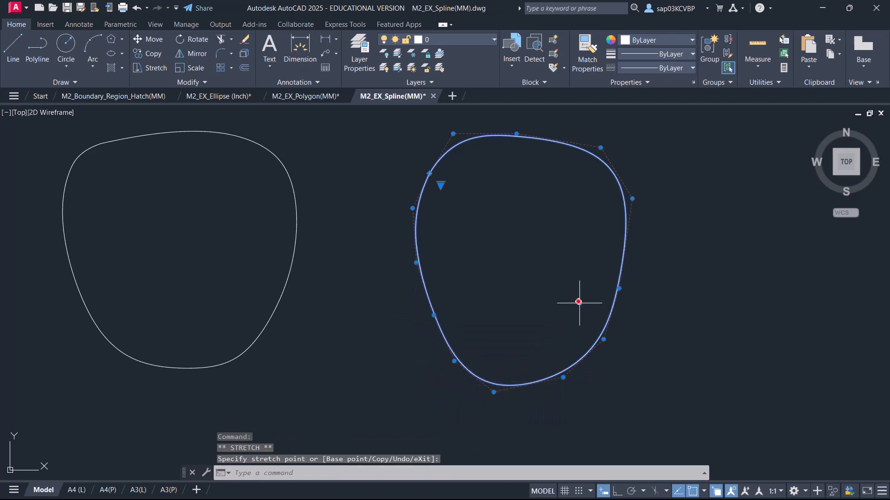
scroll(512, 296, down, 2)
click(502, 368)
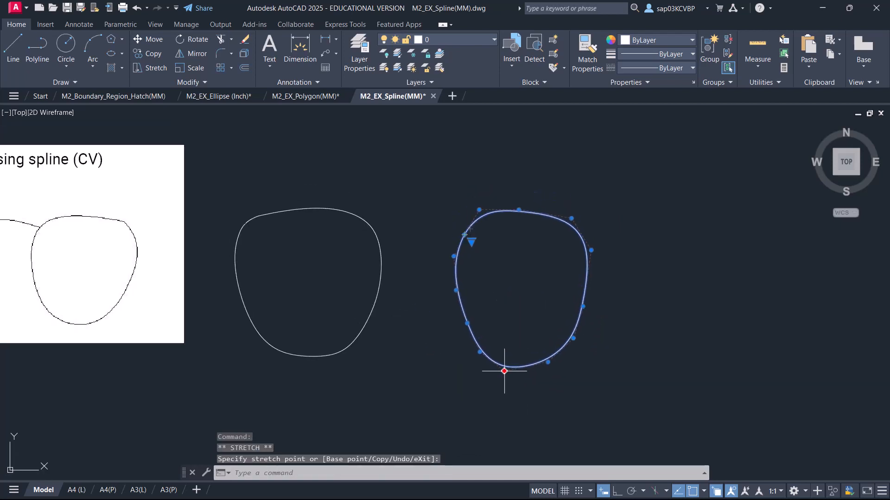
click(502, 367)
scroll(505, 367, up, 2)
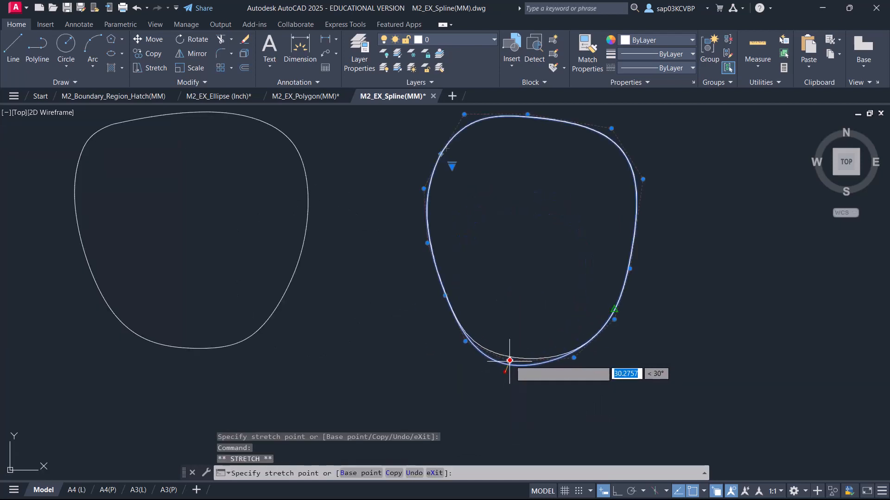
scroll(510, 365, up, 2)
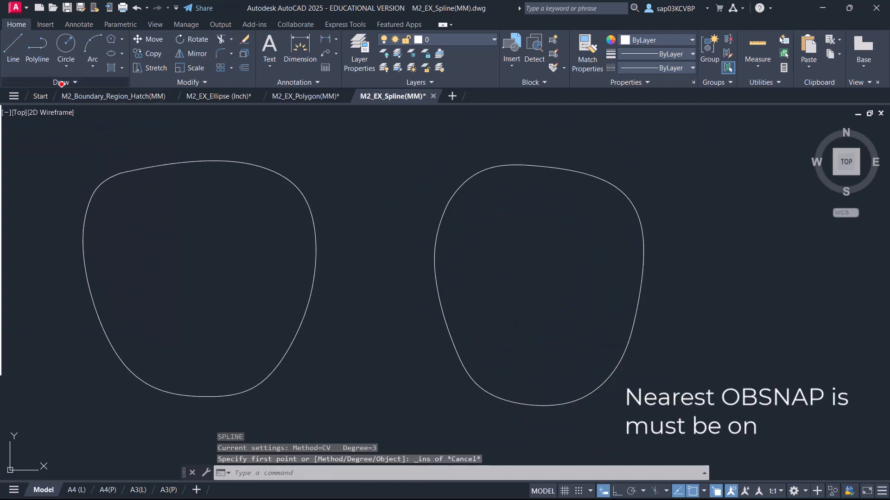
Draw the nose bridge as an arched four-point fit-point spline from the left lens's upper-right edge to the right lens's upper-left edge.
click(61, 83)
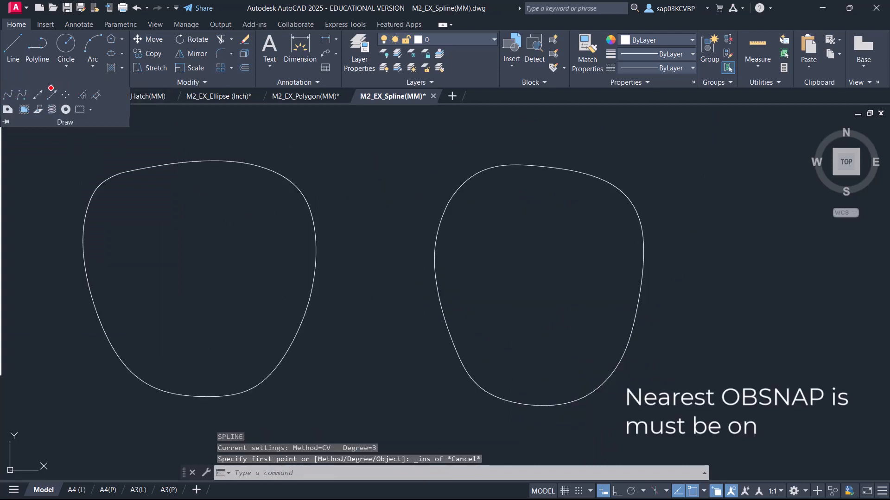
click(7, 95)
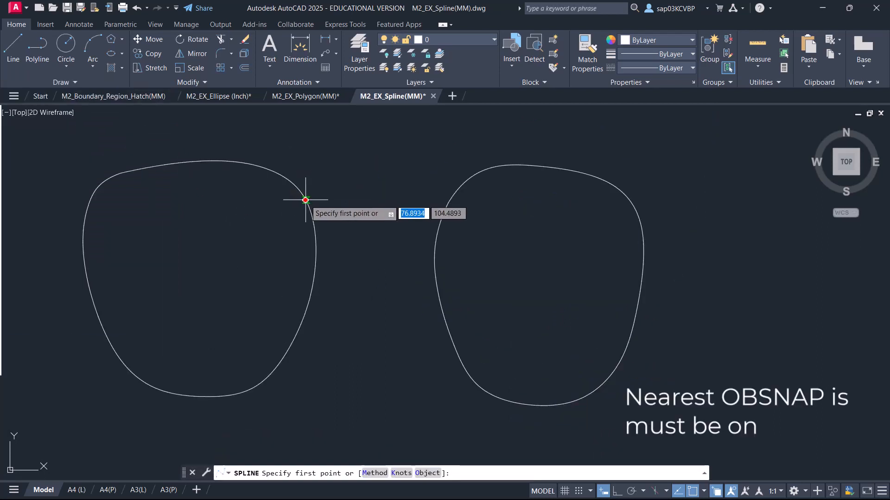
click(302, 193)
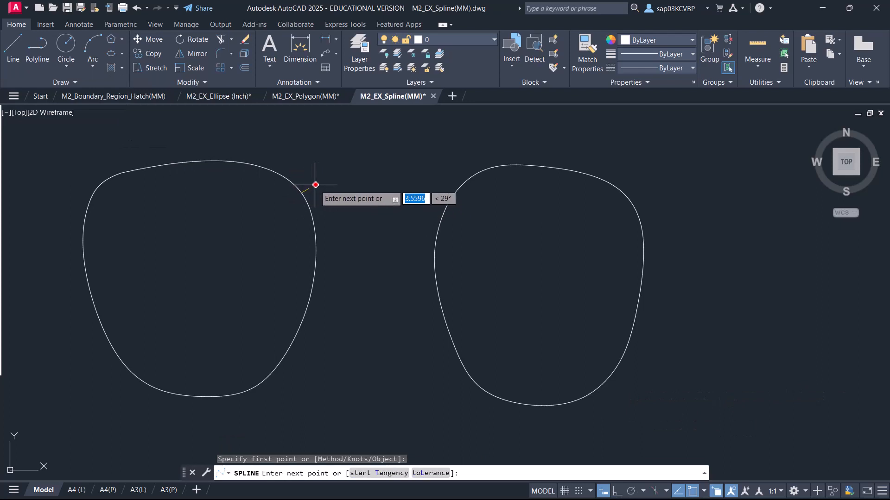
click(355, 180)
click(404, 180)
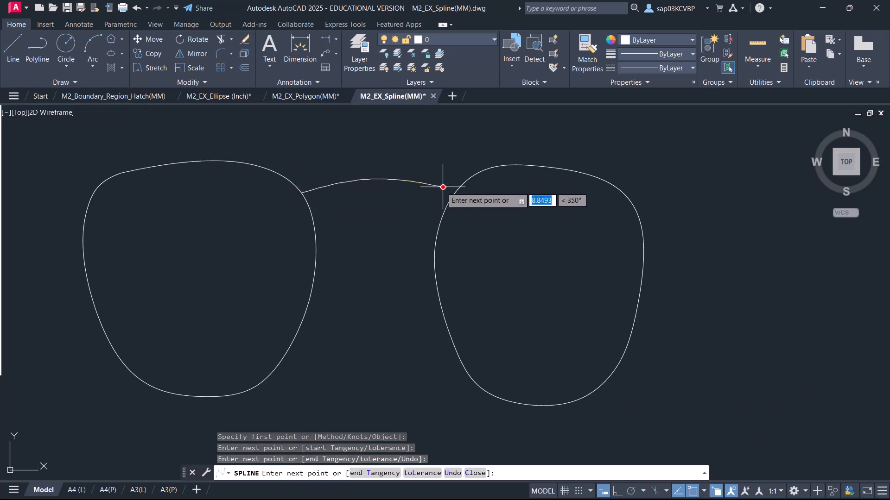
click(453, 194)
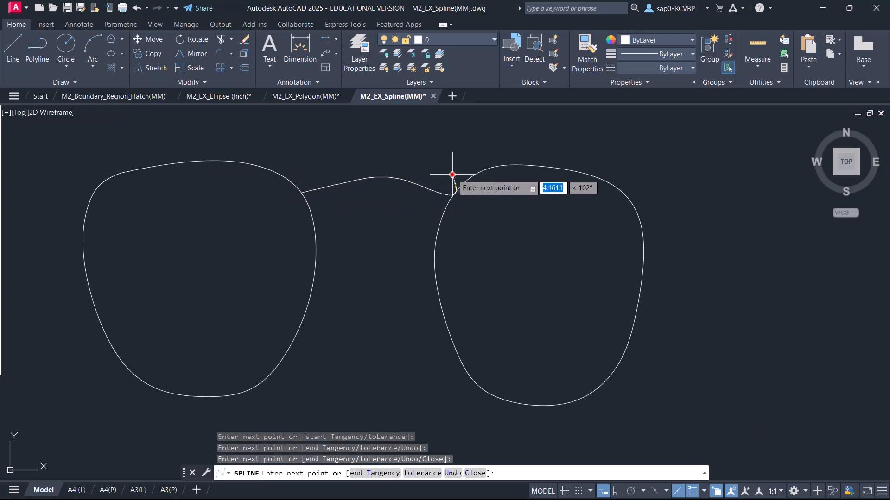
right_click(449, 174)
click(463, 180)
scroll(405, 229, down, 2)
scroll(405, 229, down, 3)
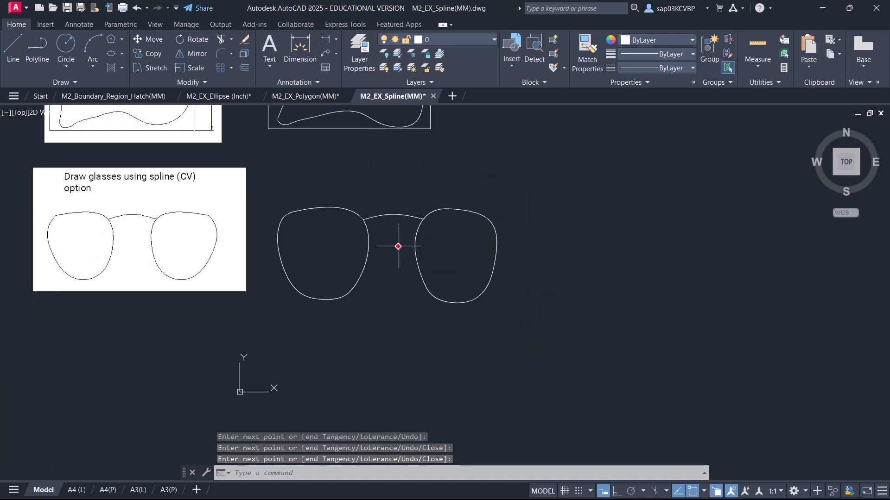
middle_drag(391, 272, 408, 356)
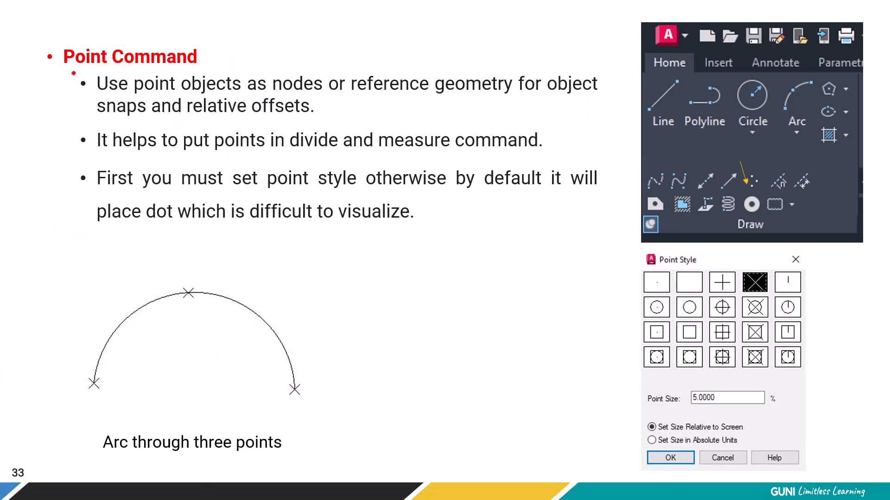
drag(65, 77, 80, 75)
drag(191, 96, 494, 95)
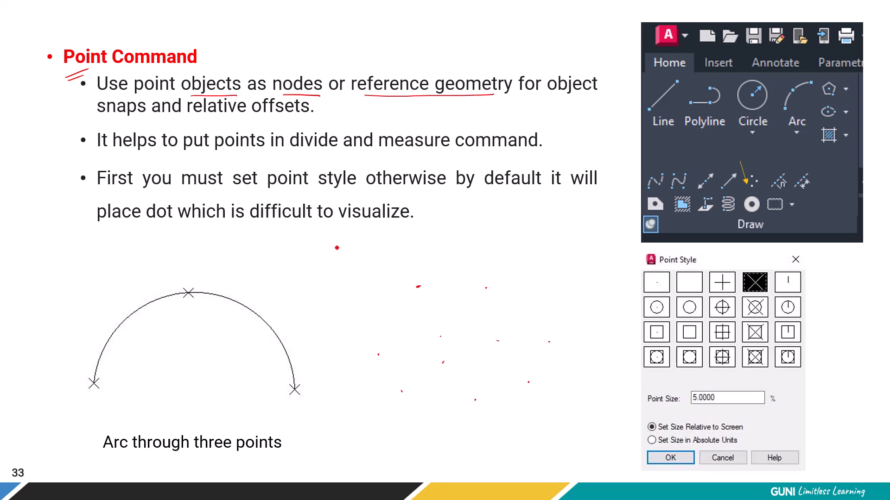
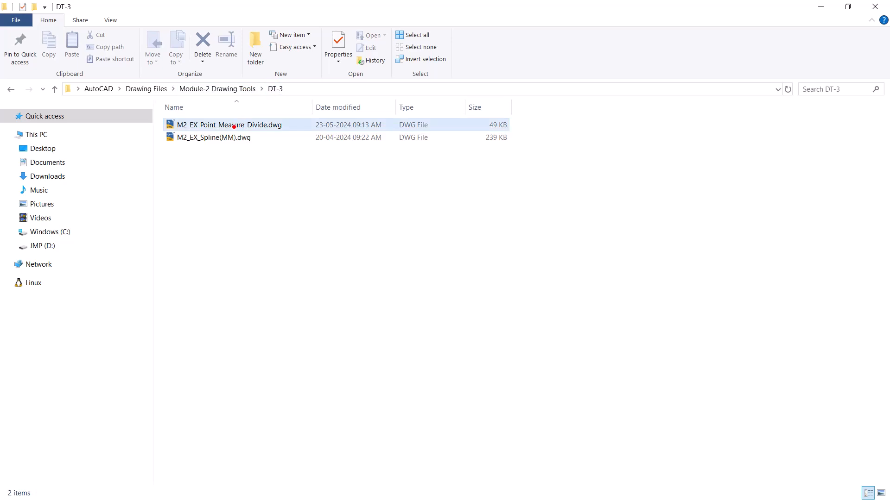
Open the drawing M2_EX_Point_Measure_Divide.dwg from the DT-3 folder.
click(235, 126)
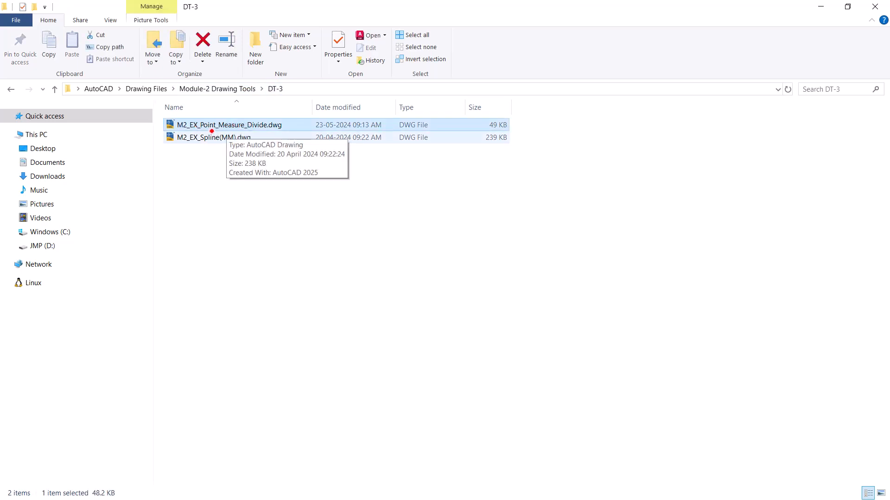
right_click(256, 127)
click(284, 138)
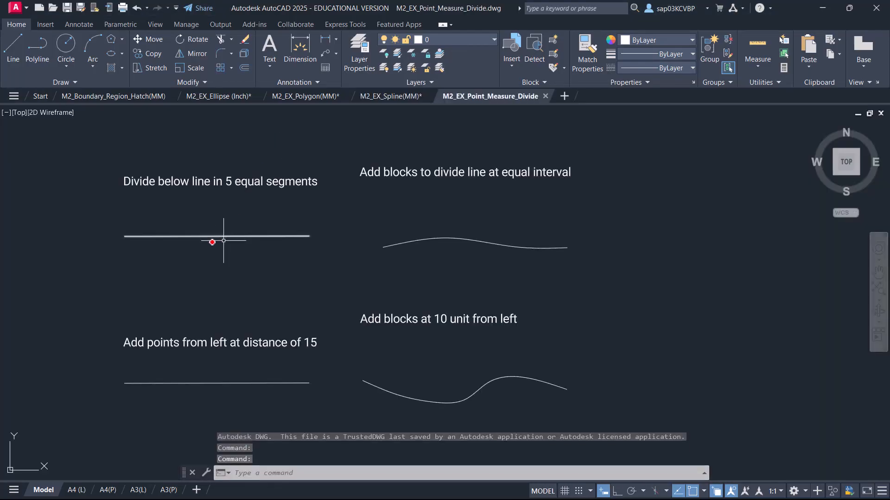
scroll(171, 210, up, 2)
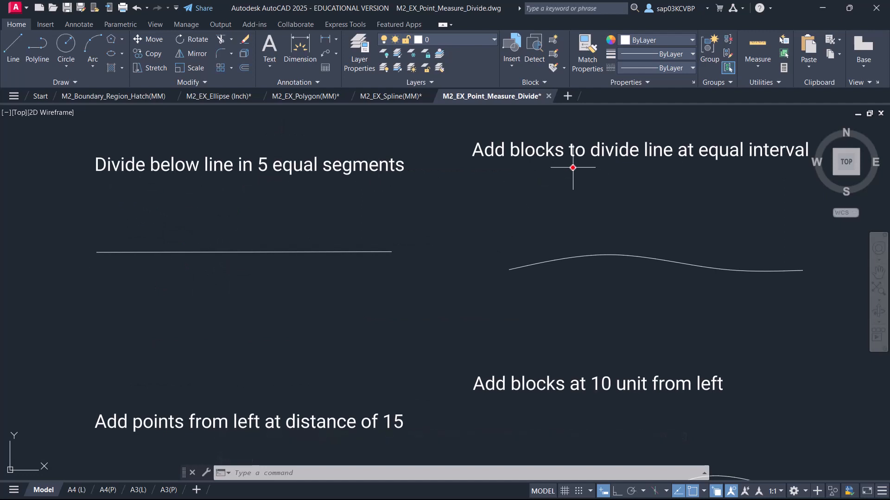
Place five trial points in a row above the line under "Divide below line in 5 equal segments" with Multiple Points.
click(775, 83)
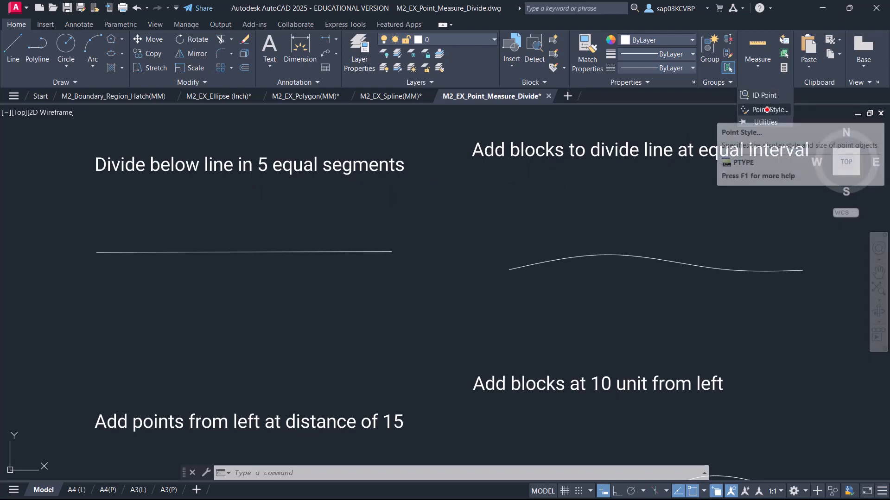
click(61, 82)
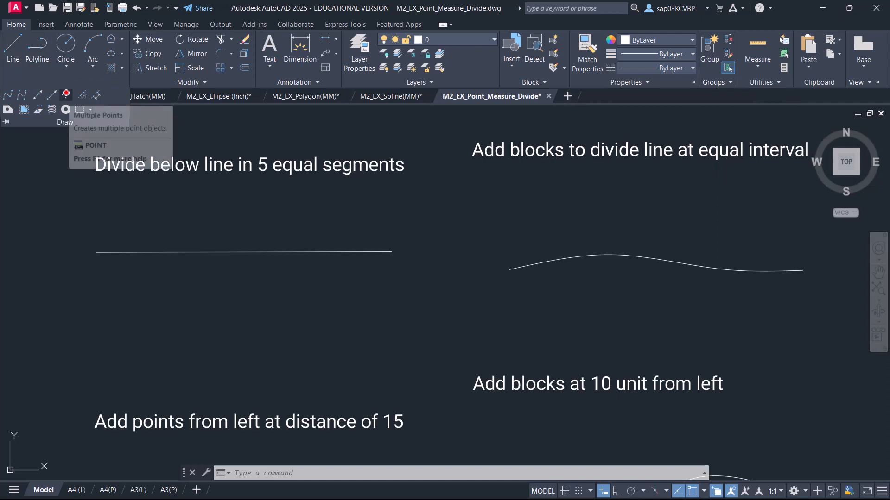
click(66, 96)
click(62, 216)
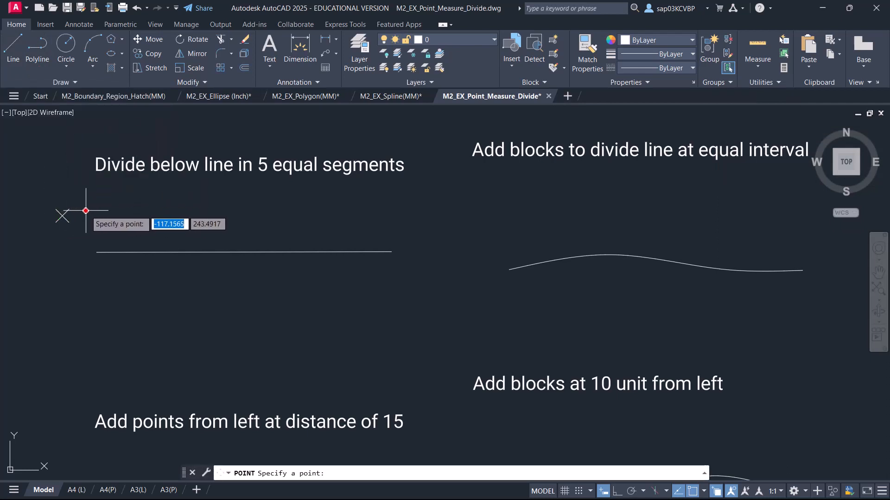
click(86, 211)
click(118, 210)
click(149, 207)
click(180, 207)
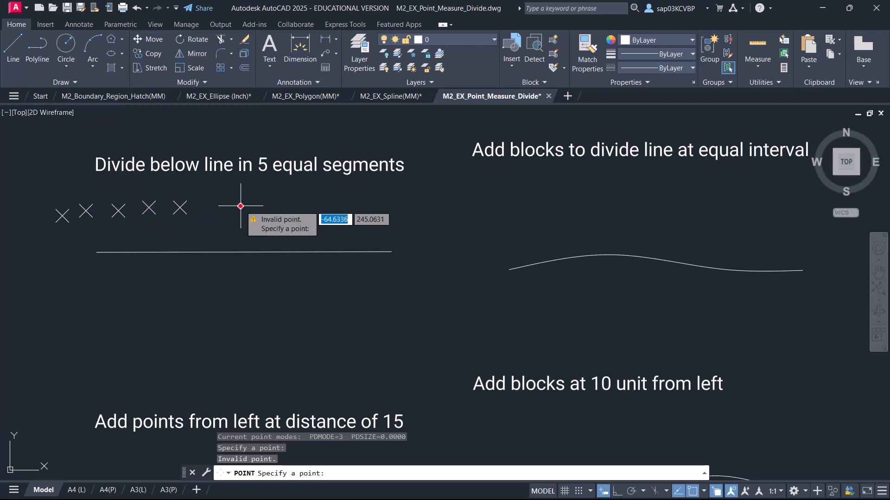
key(Escape)
Delete the five trial points above the line.
click(222, 234)
click(51, 190)
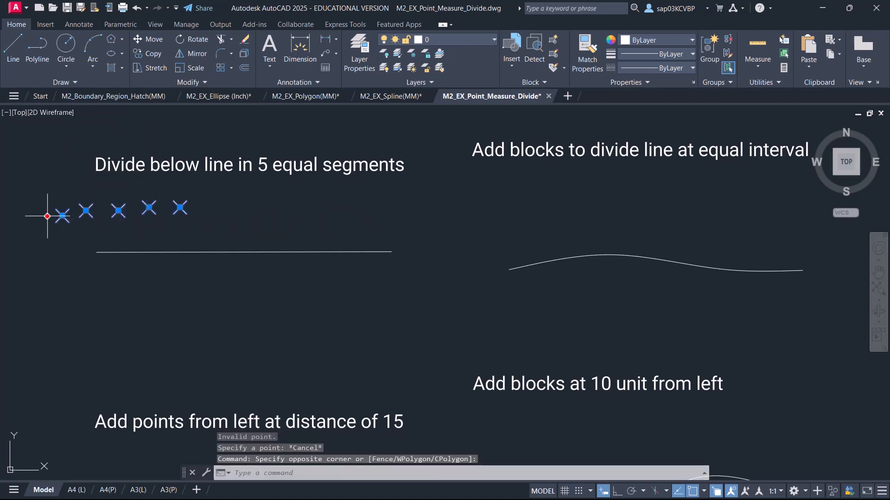
key(Delete)
Set the point style to the circle with an X through it.
click(767, 83)
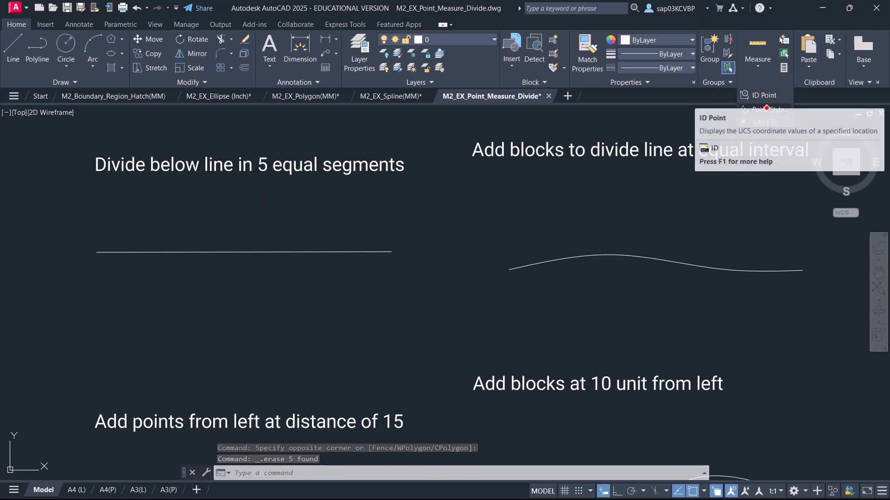
click(744, 114)
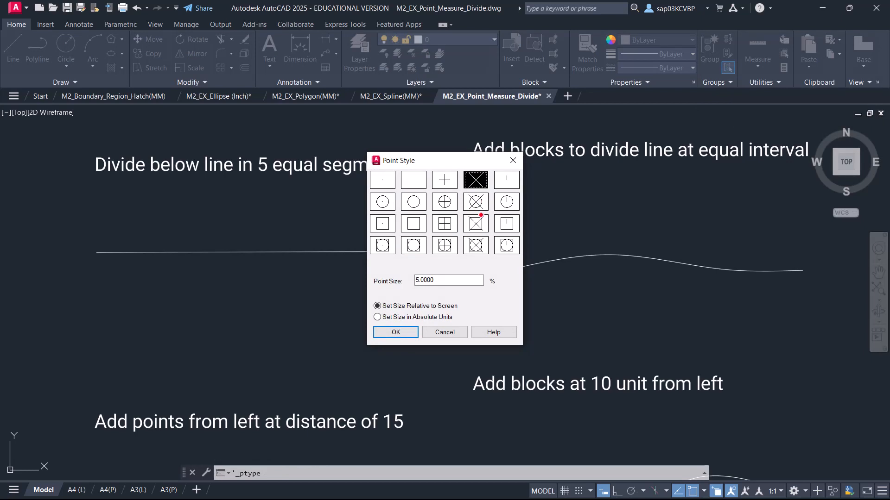
click(477, 202)
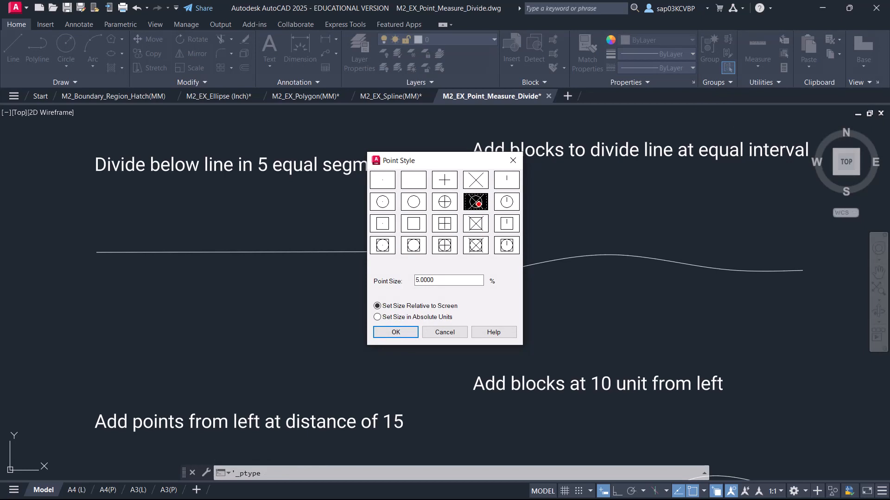
click(396, 332)
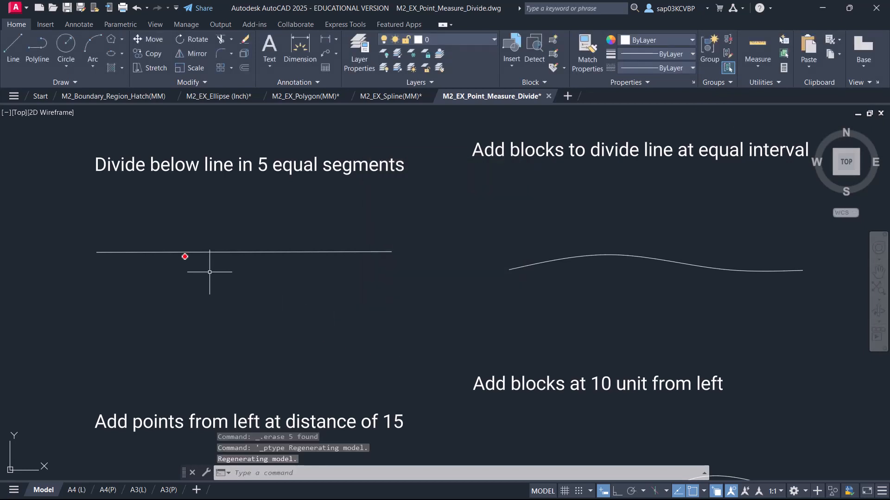
Divide the straight line under "Divide below line in 5 equal segments" into 5 segments with points.
click(70, 83)
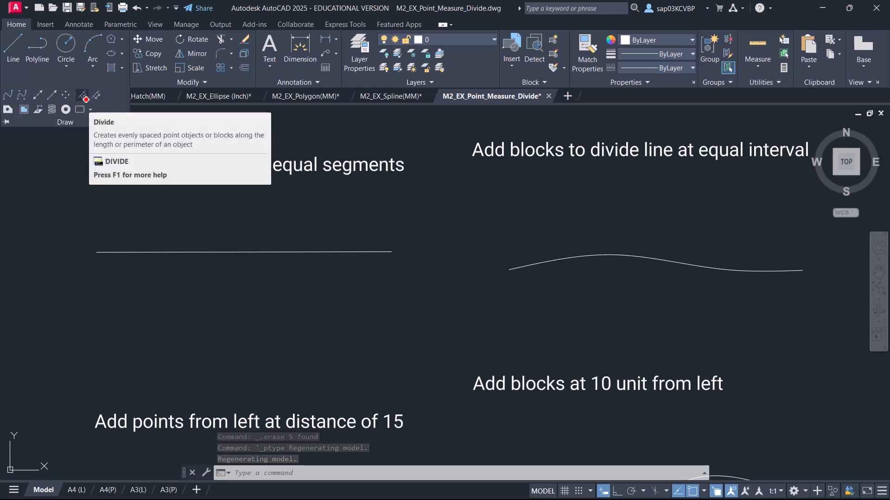
click(84, 98)
click(179, 212)
click(159, 210)
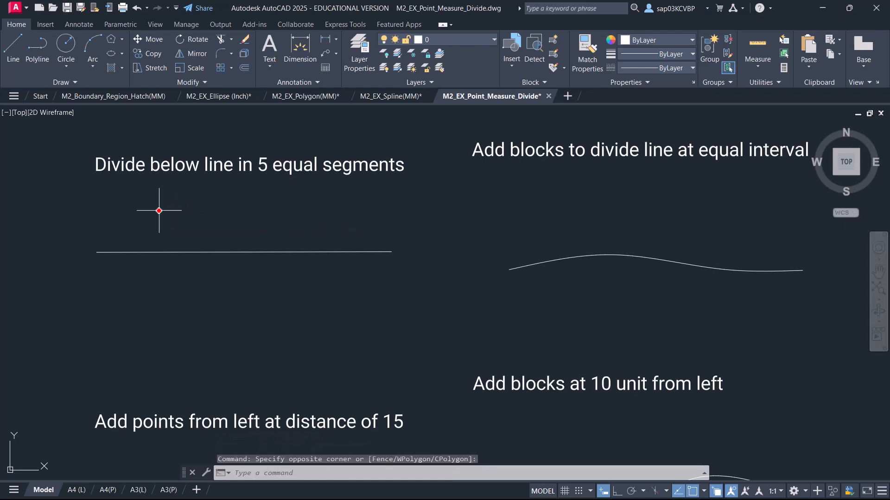
text(Divi)
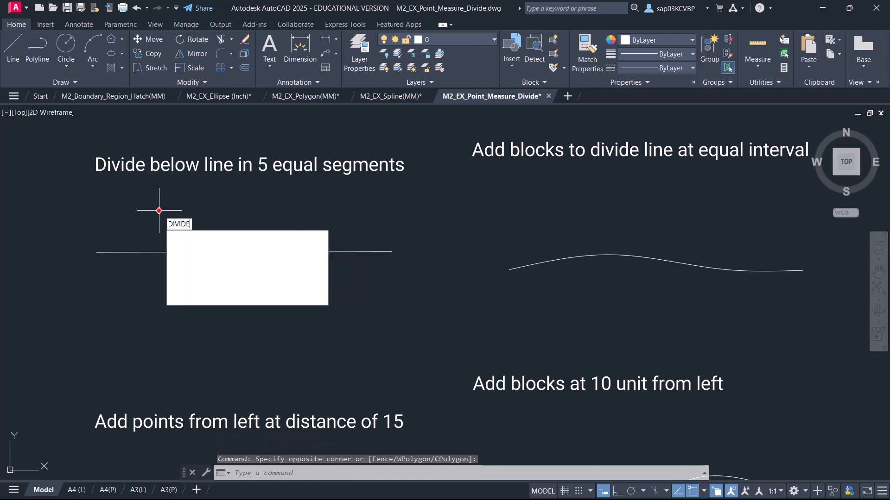
key(Return)
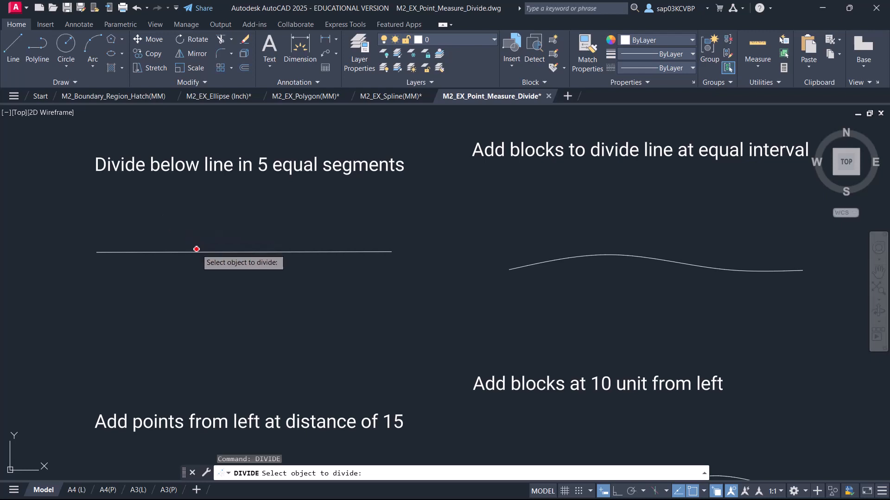
click(206, 252)
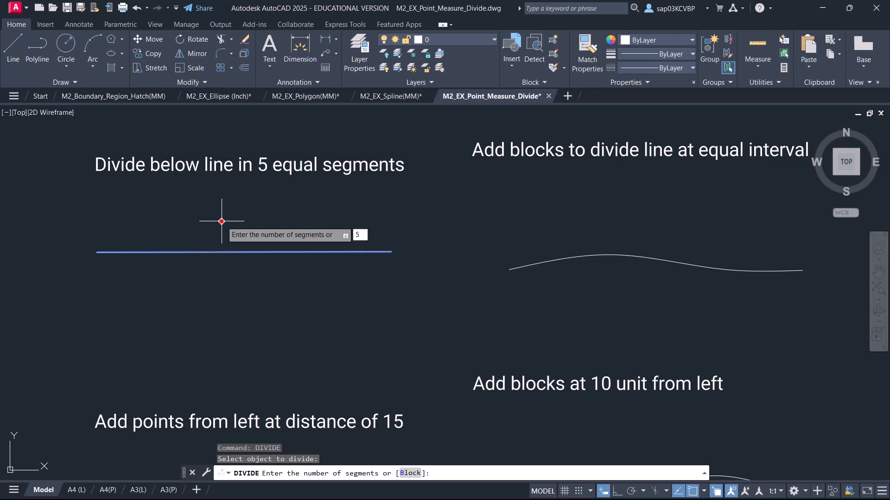
key(Return)
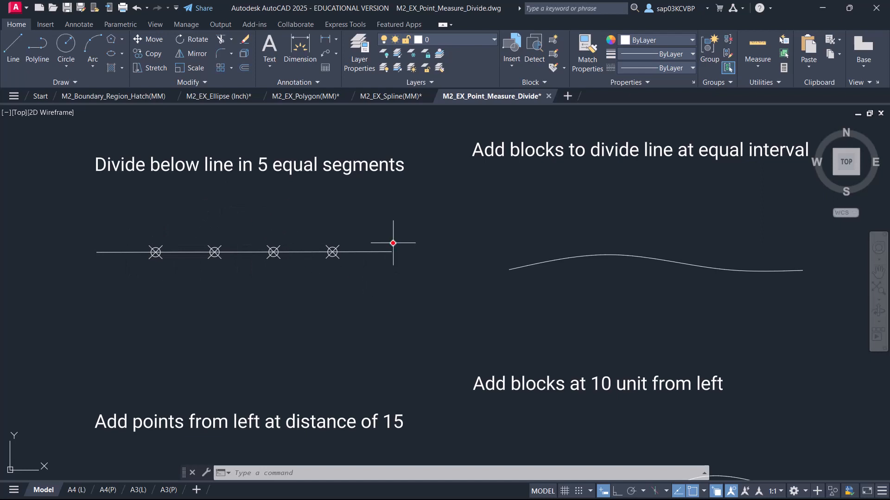
click(393, 272)
click(387, 249)
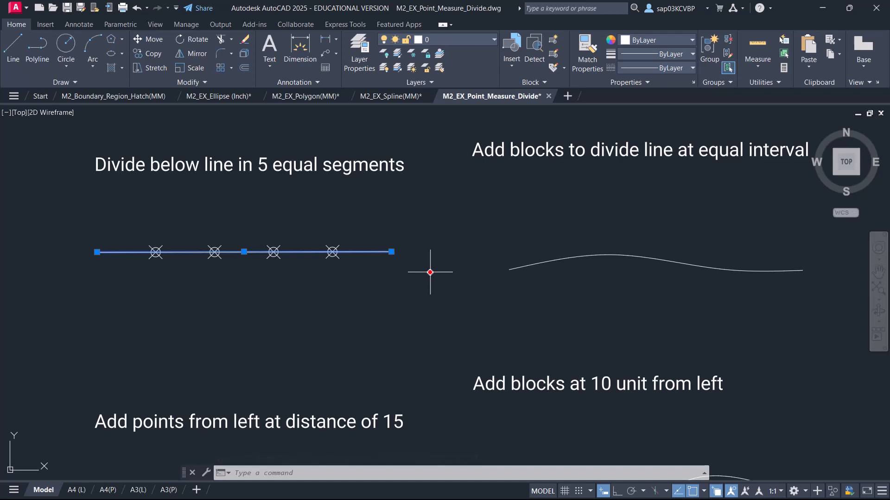
key(Escape)
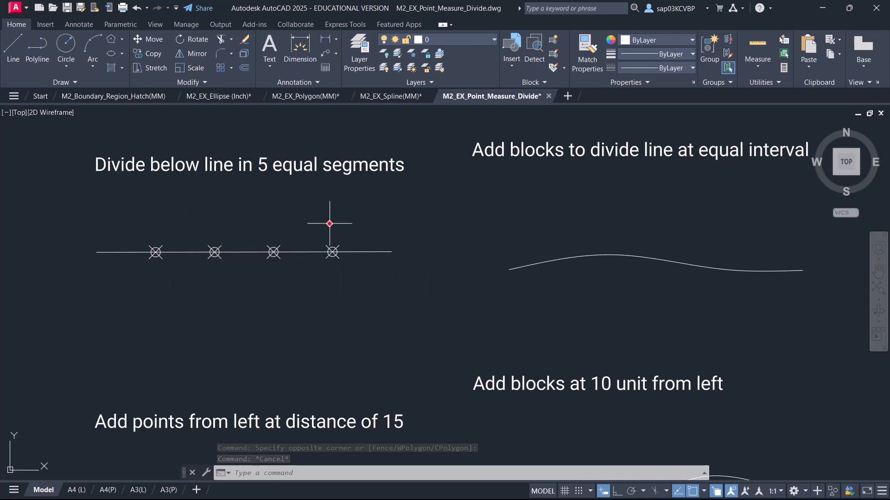
mouse_move(258, 343)
middle_down()
mouse_move(218, 348)
mouse_move(219, 358)
middle_up()
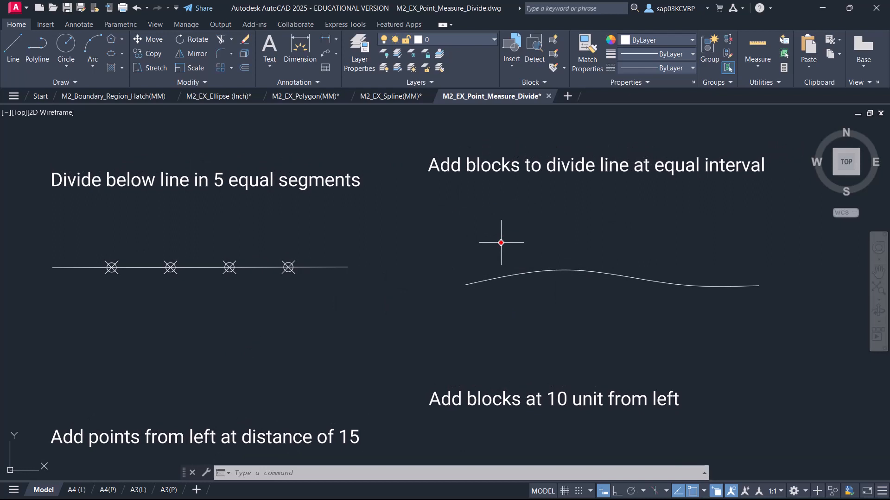
text(DIVI)
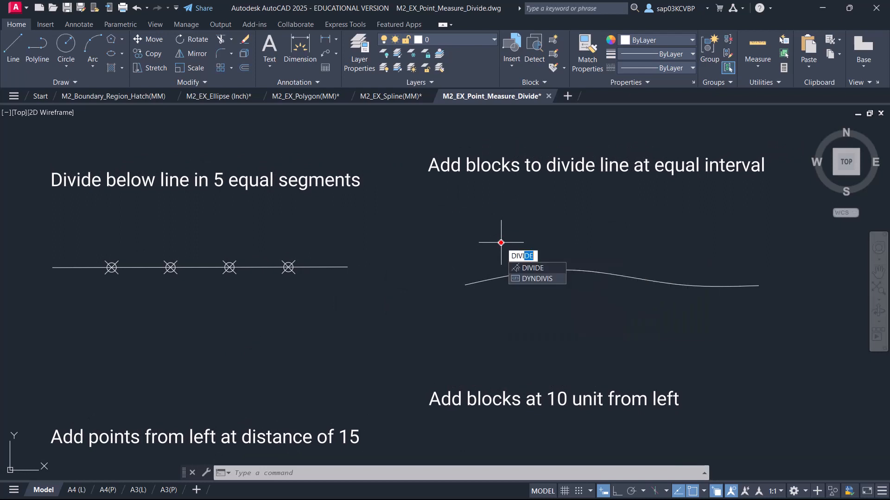
key(Return)
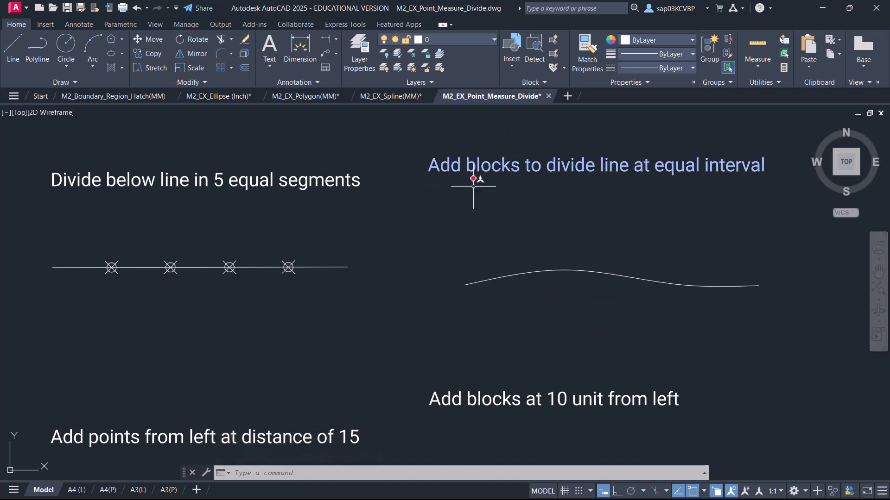
Look up the exact name of the pole light block among the current drawing's blocks.
middle_drag(517, 229, 482, 229)
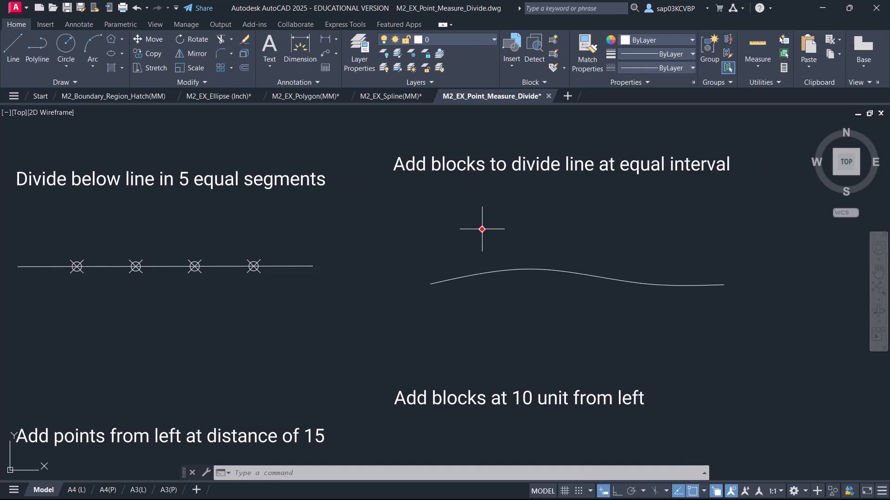
text(I)
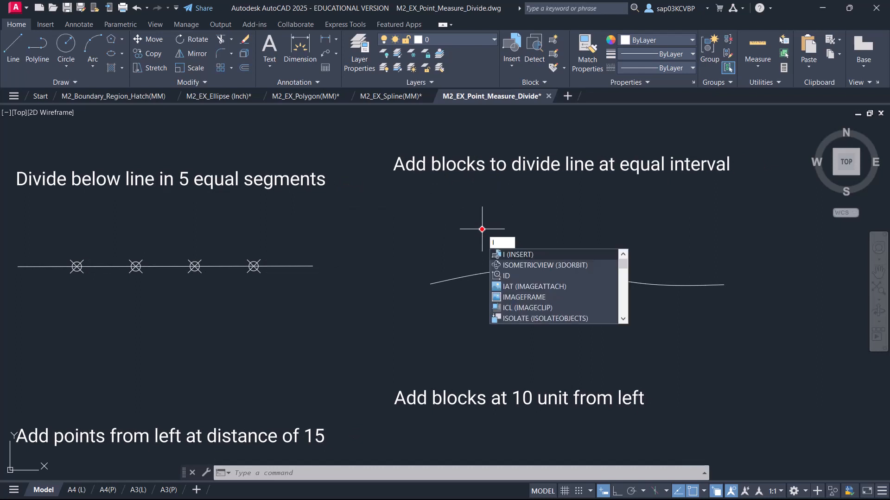
key(Return)
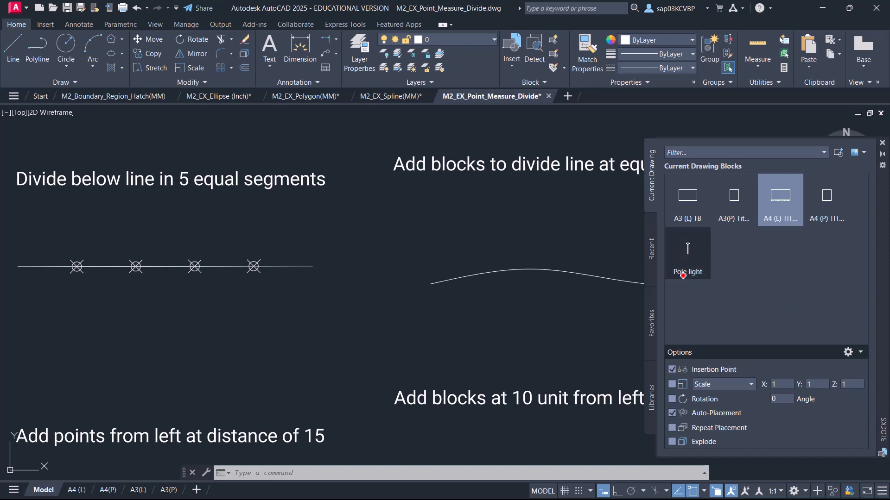
mouse_move(699, 276)
click(880, 143)
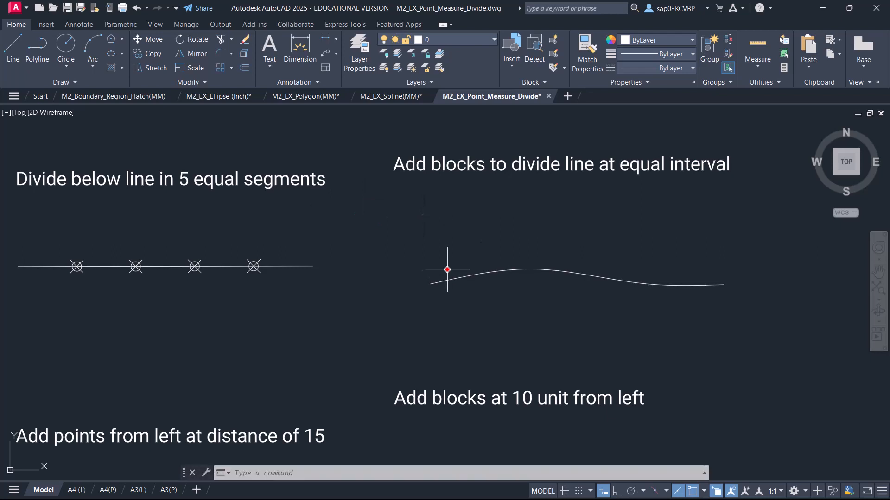
Divide the curve under "Add blocks to divide line at equal interval" into 5 segments using the Pole light block, aligned with the curve.
text(divide)
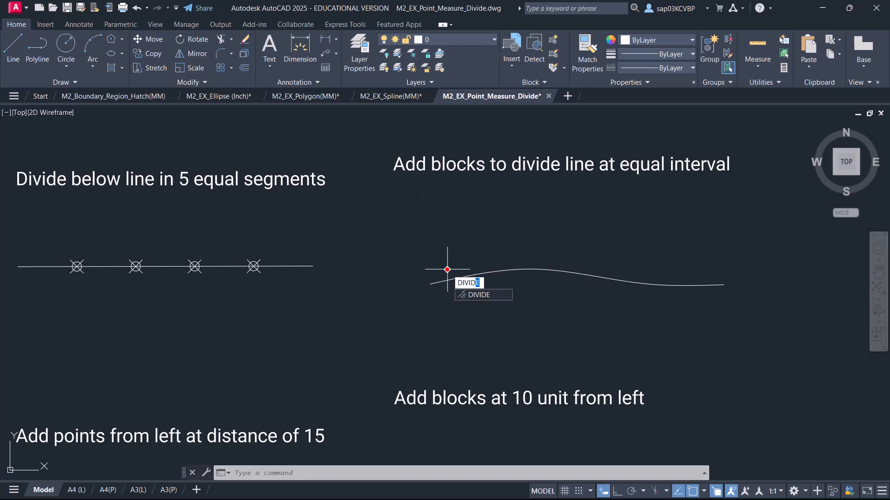
key(Return)
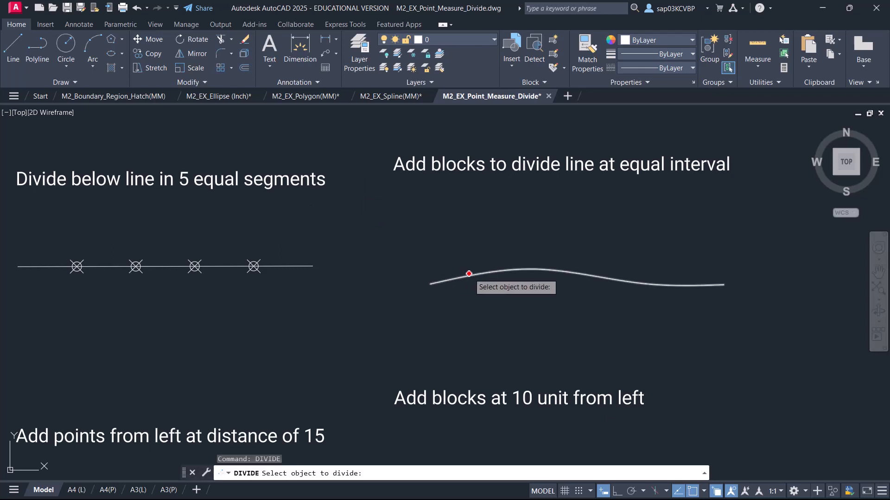
click(469, 273)
right_click(410, 218)
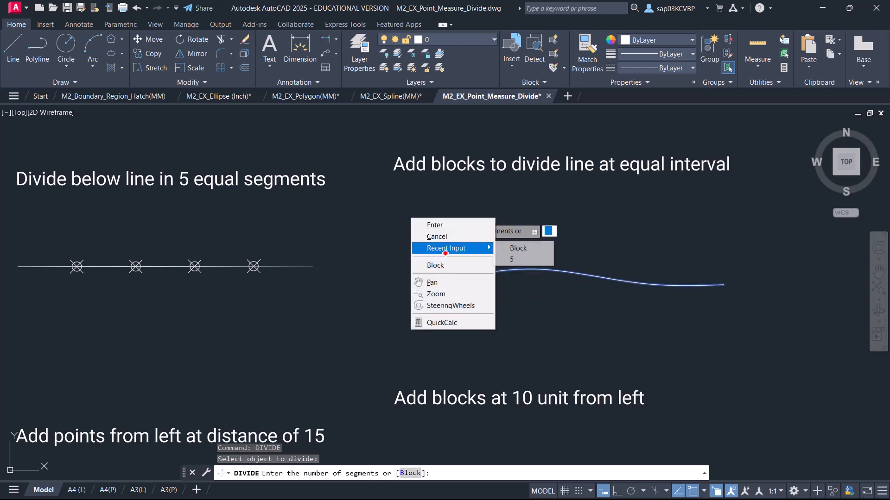
click(440, 265)
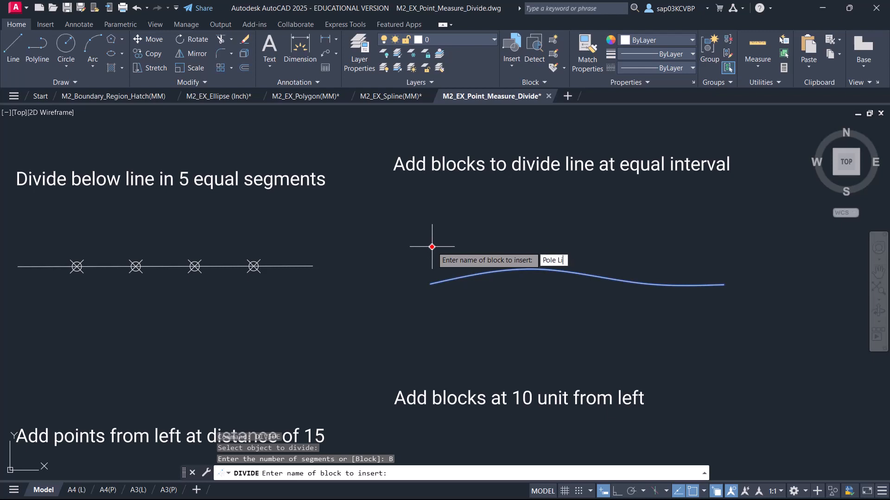
text(Pole light)
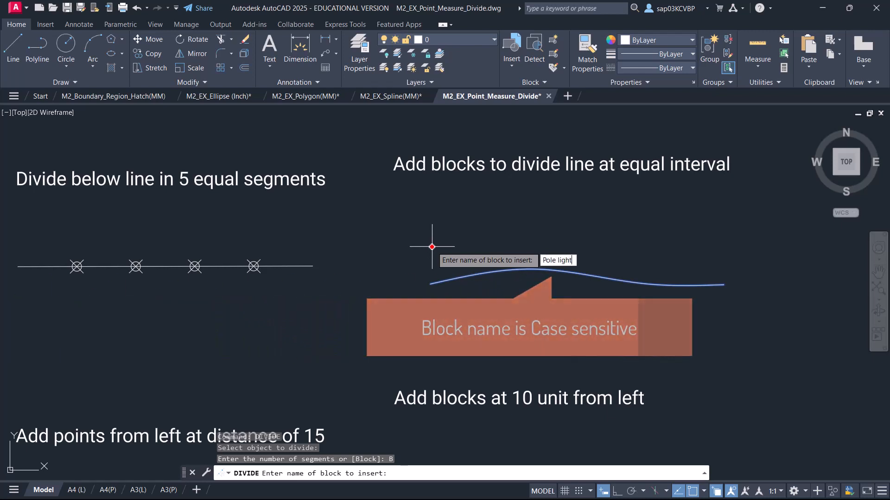
key(Return)
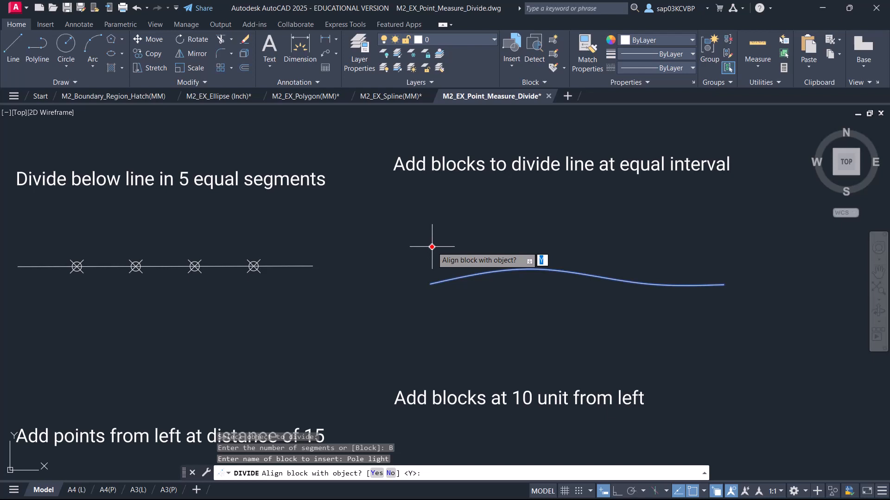
key(Return)
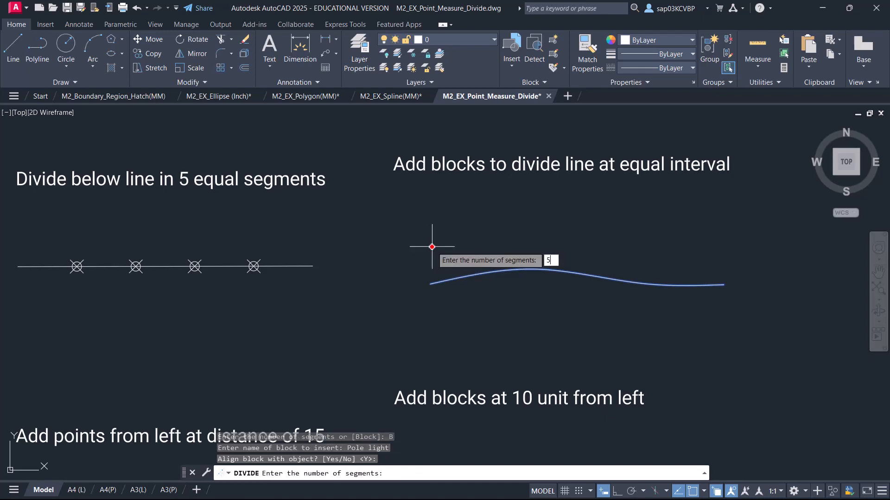
text(5)
key(Return)
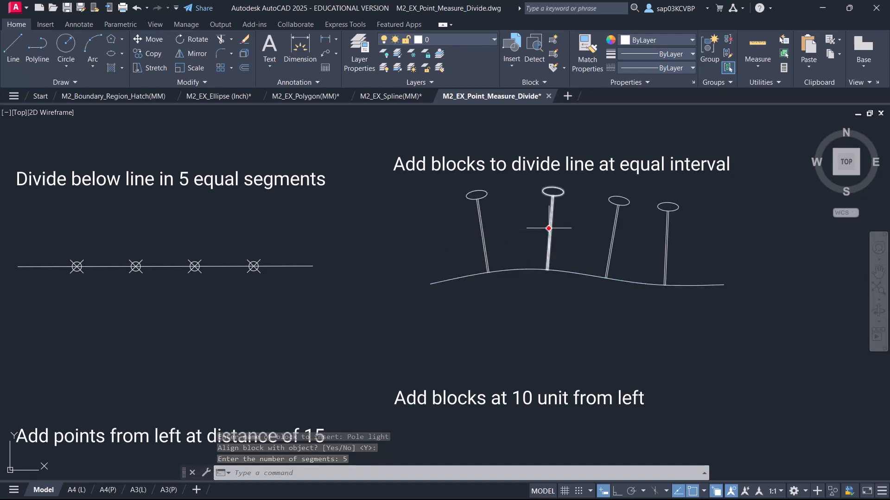
mouse_move(549, 228)
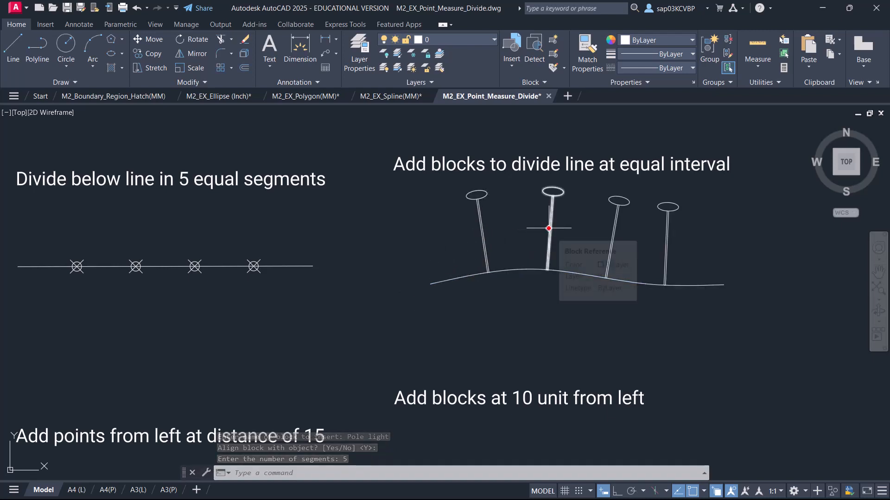
click(453, 280)
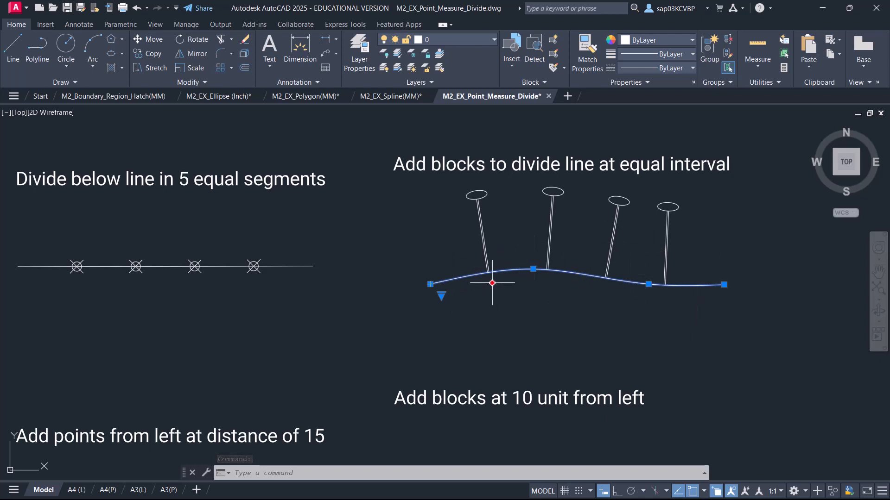
key(Escape)
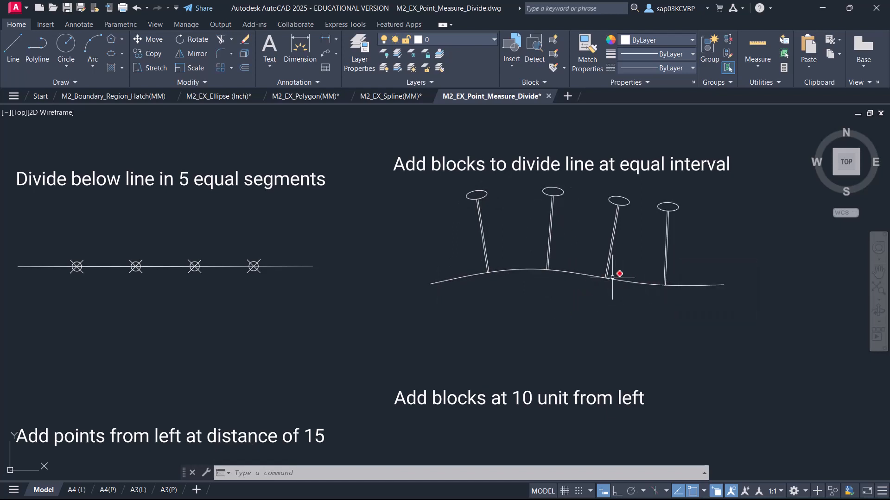
Delete the four aligned Pole light blocks from the curve.
click(670, 247)
click(477, 246)
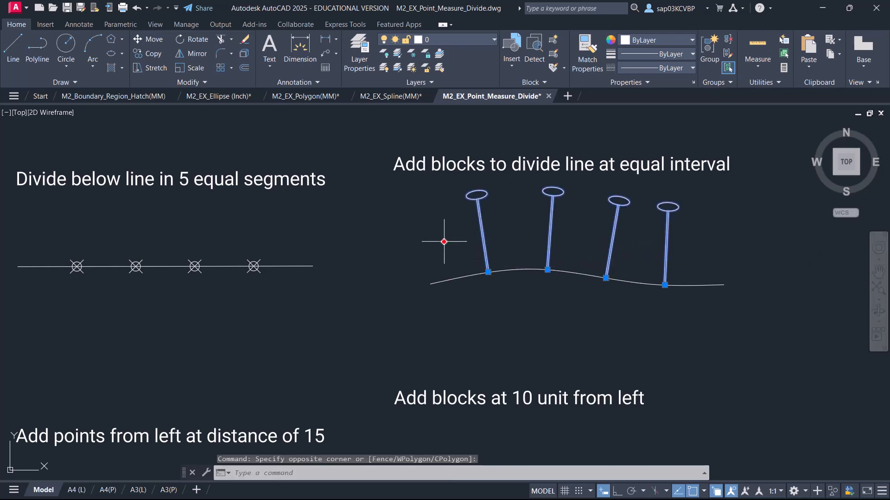
key(Delete)
Divide the curve under "Add blocks to divide line at equal interval" into 6 segments using the Pole light block, without aligning it to the curve.
text(ivide)
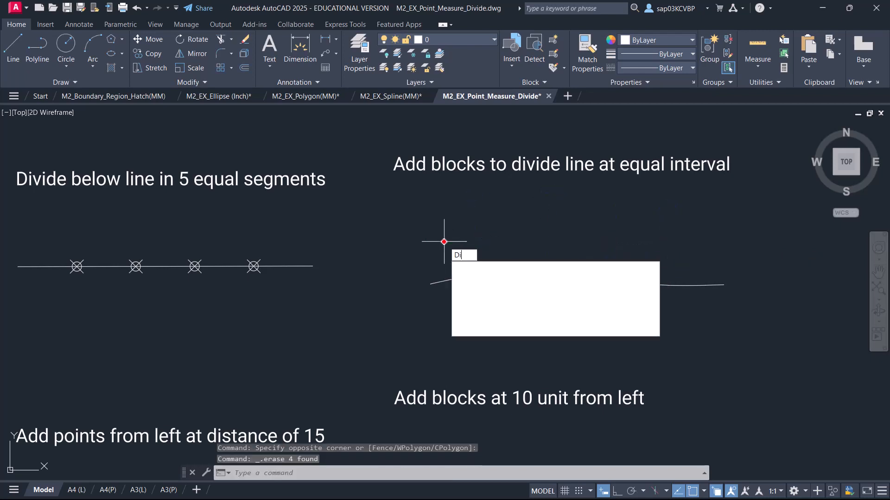
key(Return)
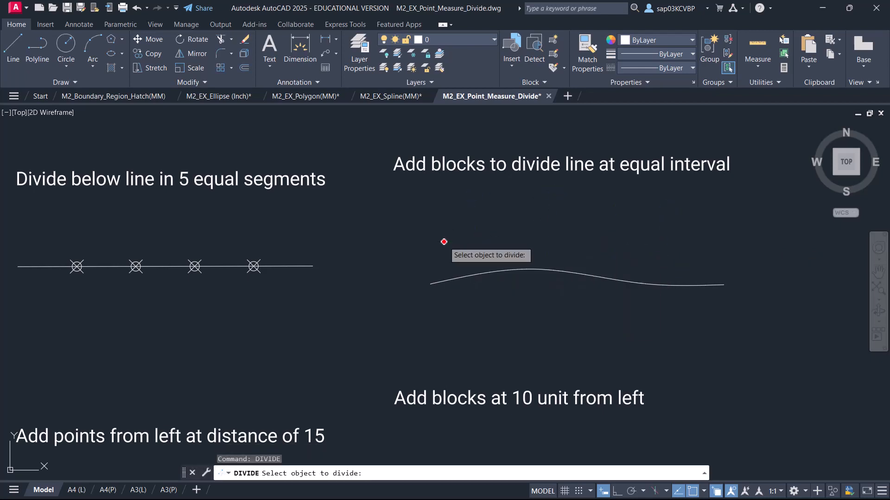
click(459, 278)
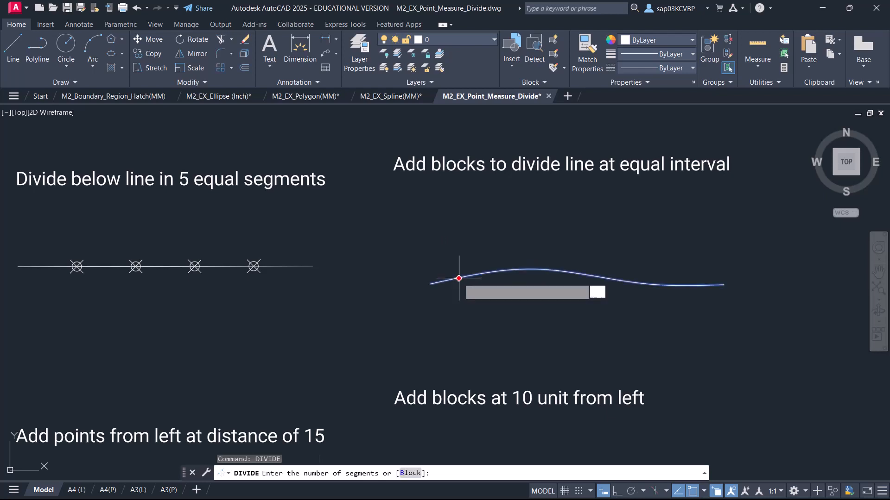
right_click(401, 248)
click(422, 293)
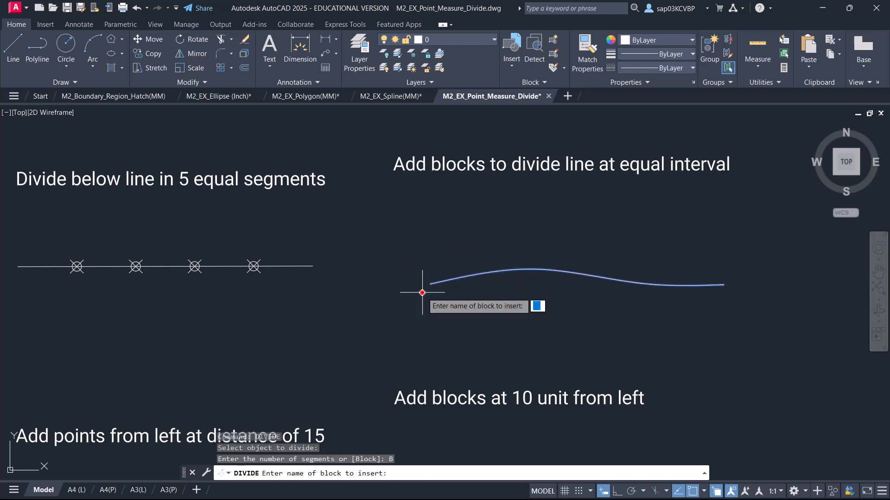
key(Return)
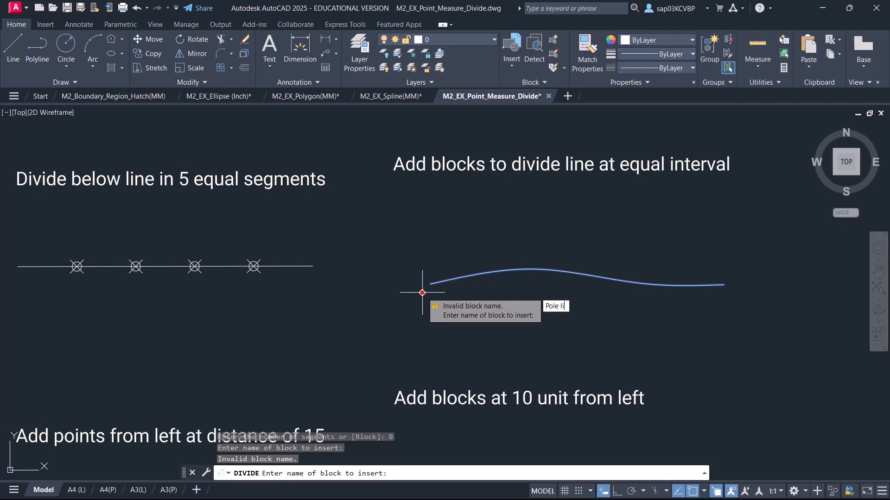
text(Pole light)
key(Return)
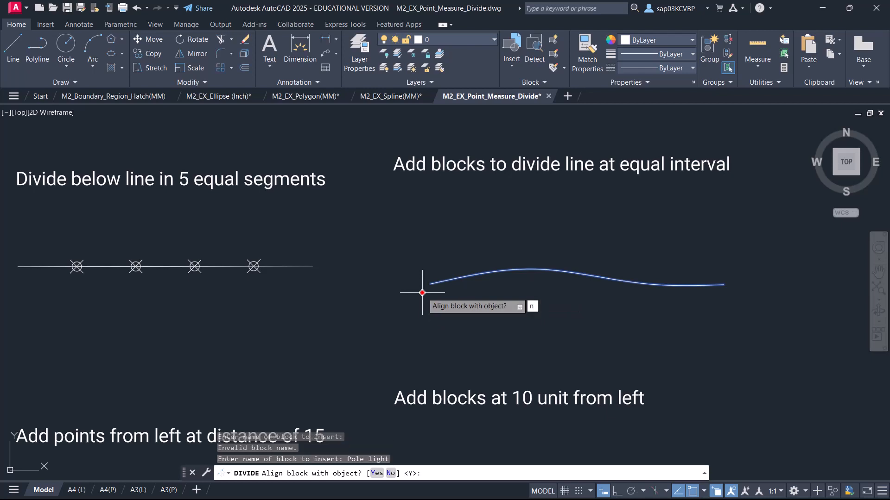
key(Return)
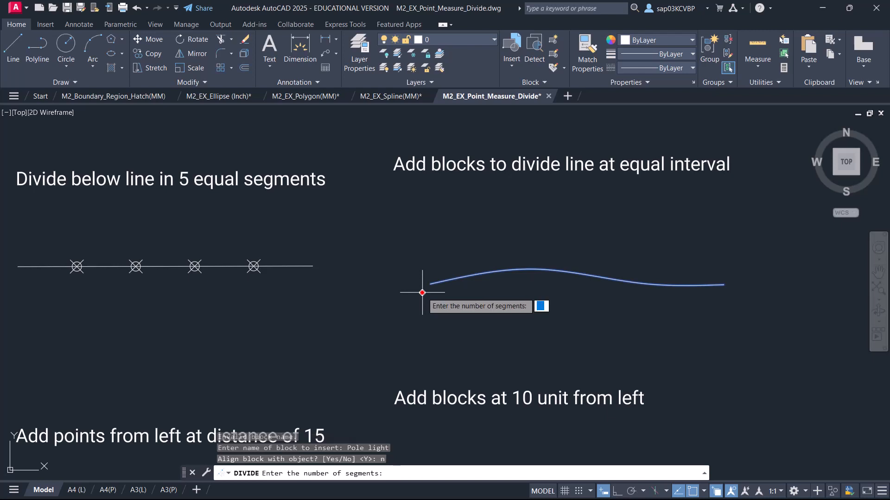
text(6)
key(Return)
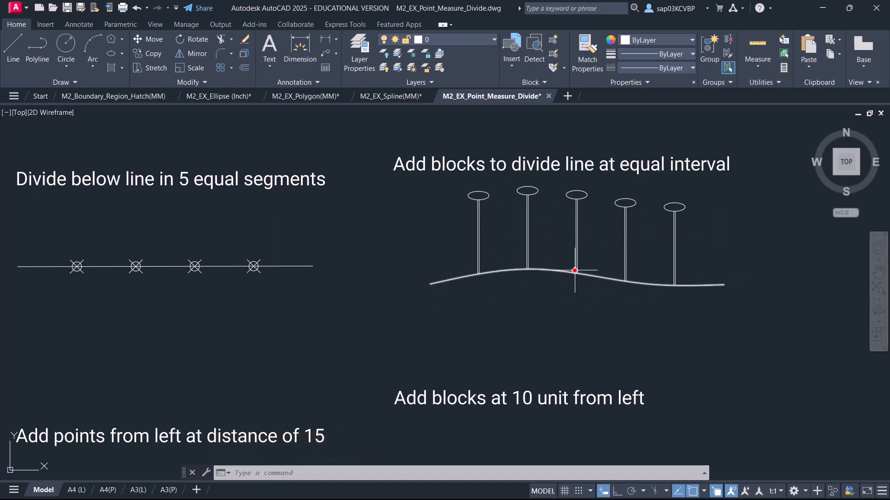
Place points at 15-unit intervals with Measure on the line under "Add points from left at distance of 15", starting from its left end.
mouse_move(412, 363)
middle_down()
mouse_move(478, 320)
mouse_move(526, 257)
middle_up()
mouse_move(423, 318)
middle_down()
mouse_move(375, 264)
mouse_move(308, 221)
middle_up()
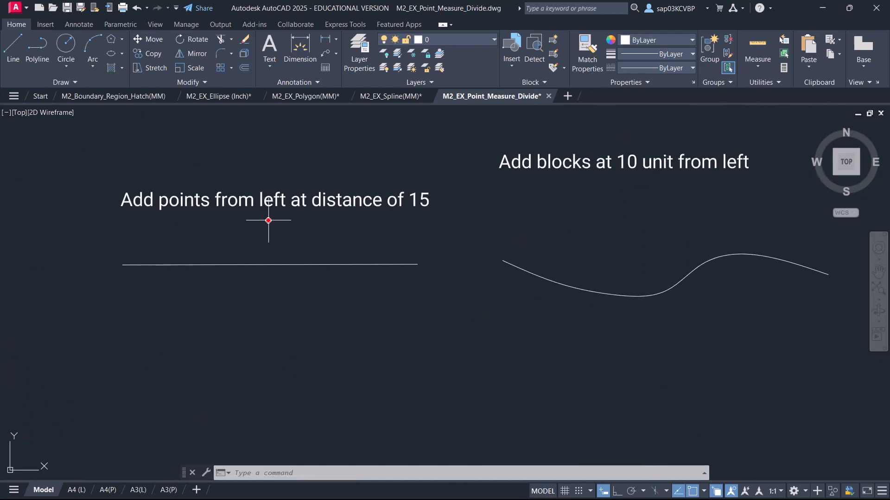
scroll(268, 221, up, 2)
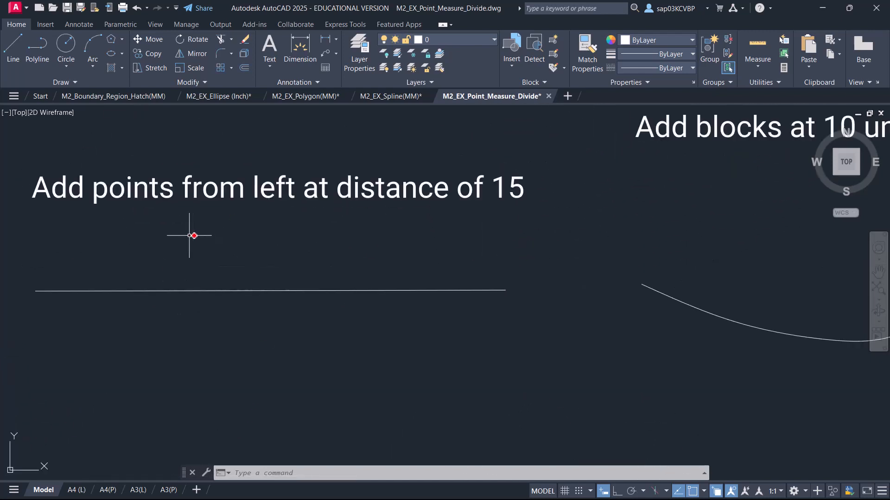
scroll(265, 229, down, 2)
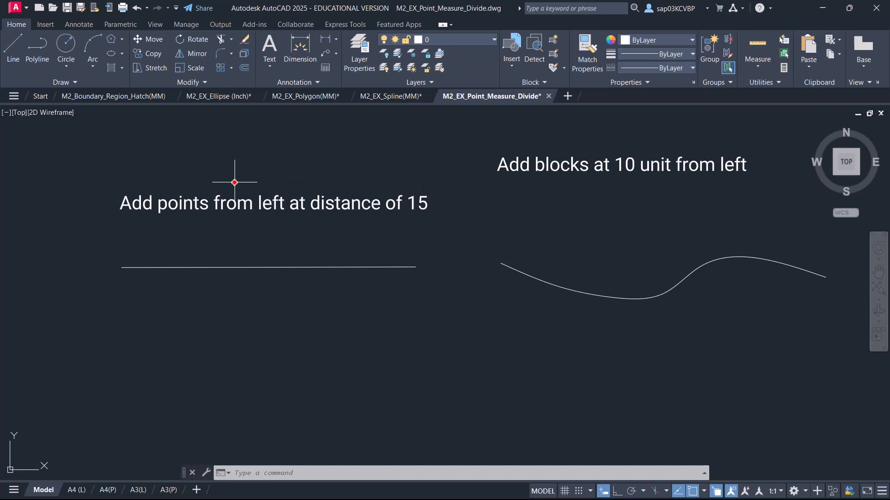
click(78, 82)
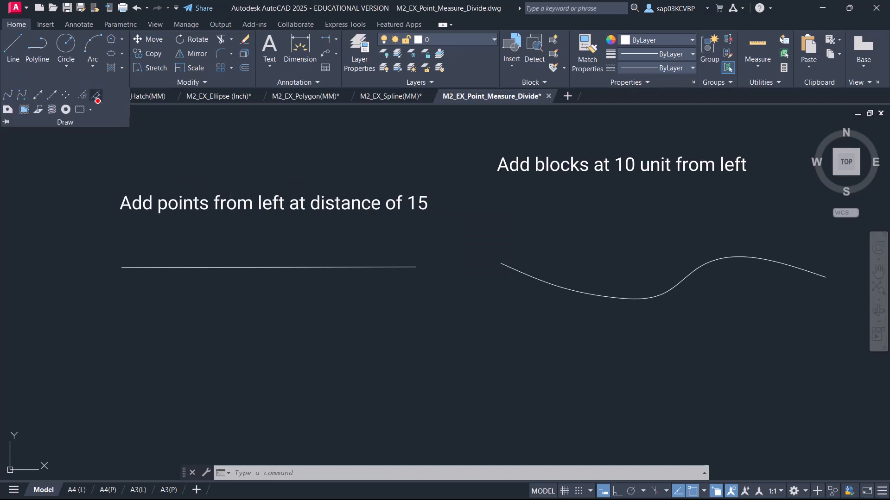
click(146, 274)
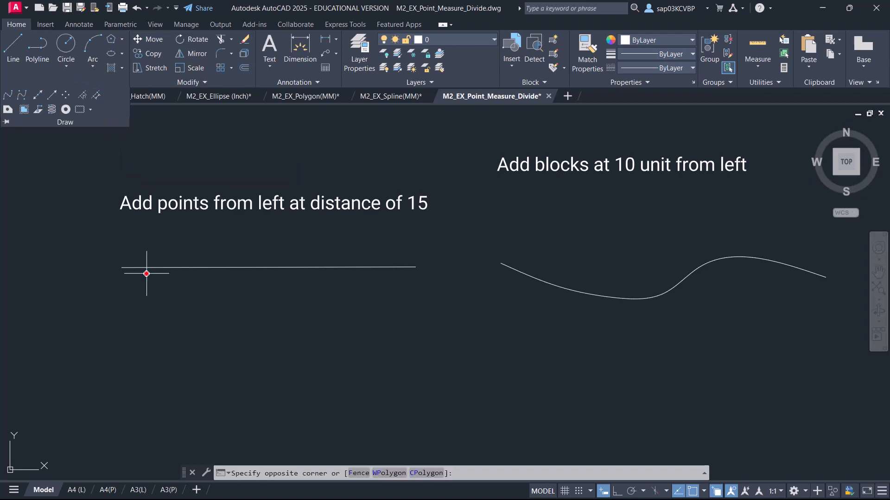
click(139, 296)
text(meas)
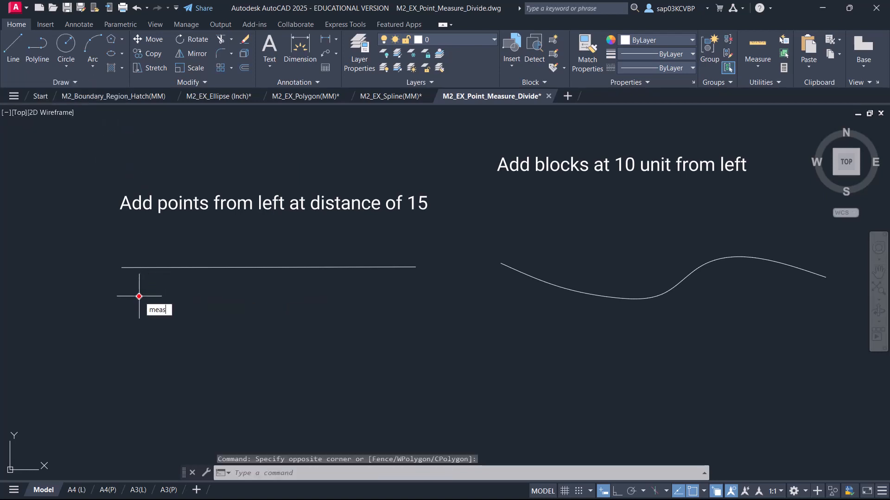
key(Return)
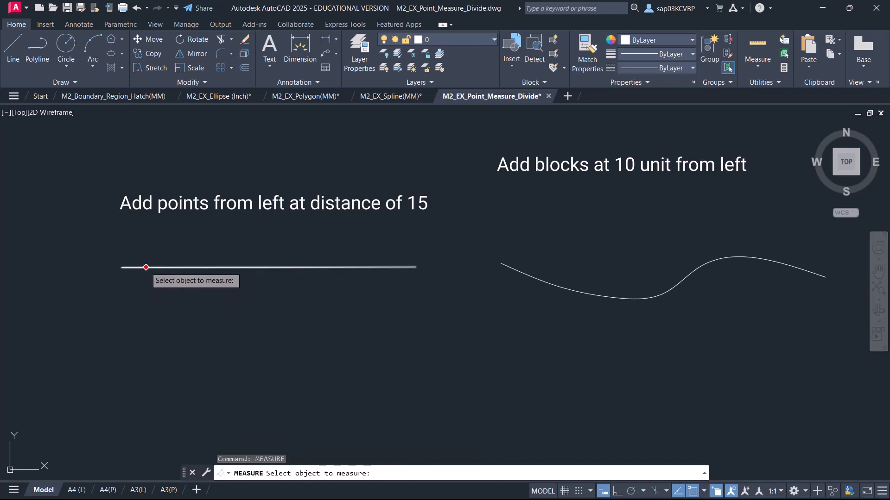
click(145, 267)
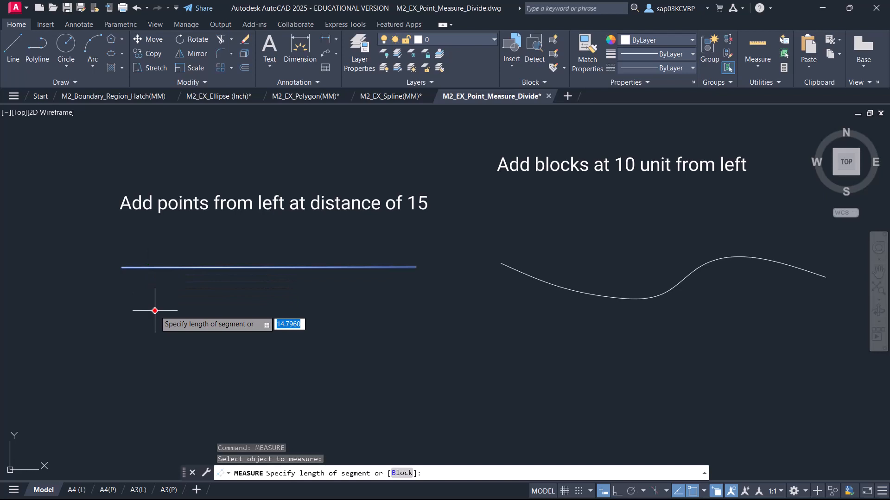
key(BackSpace)
key(Return)
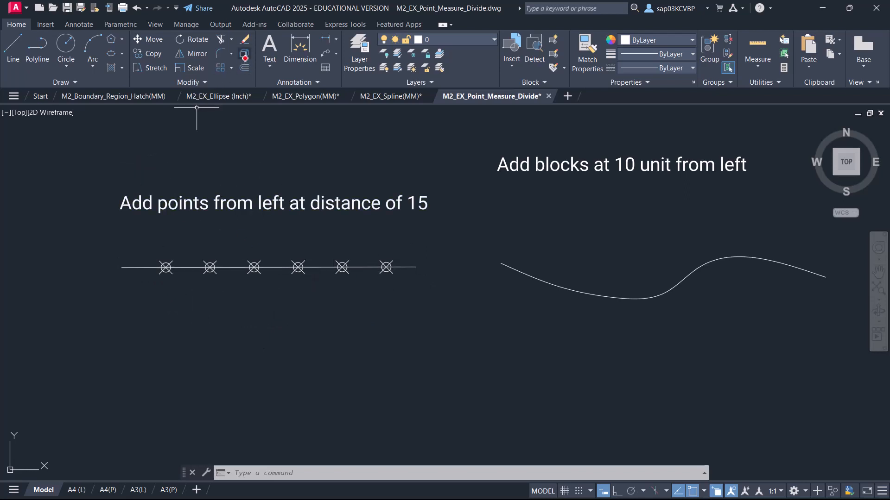
Start a dimension at the left end of the measured line, using 1:1 annotation scale, and enable the Node object snap.
click(297, 45)
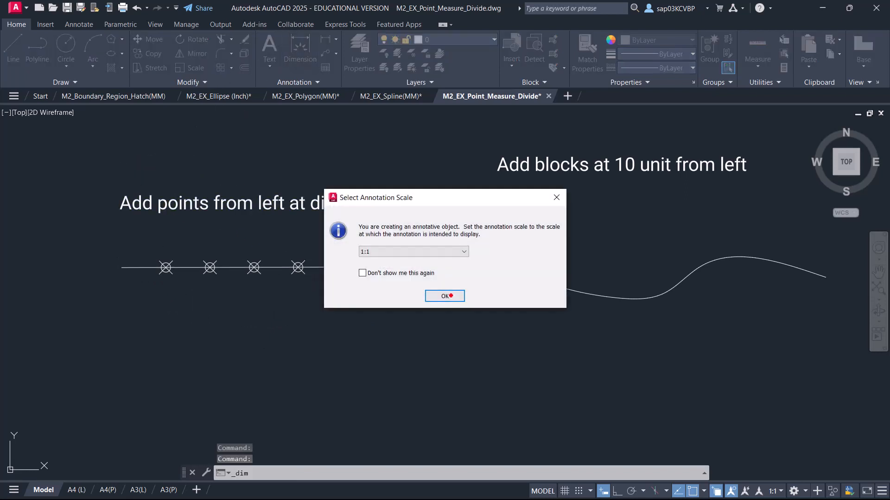
click(446, 296)
scroll(128, 269, up, 5)
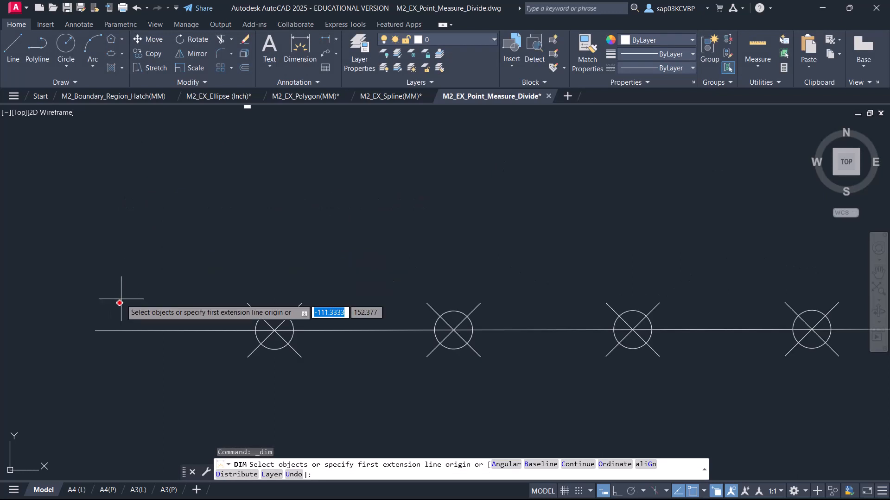
click(95, 329)
click(95, 330)
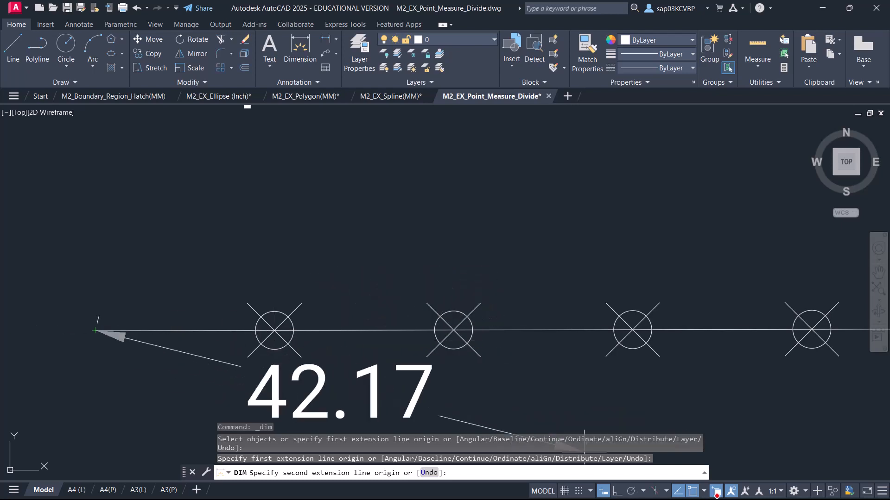
click(704, 491)
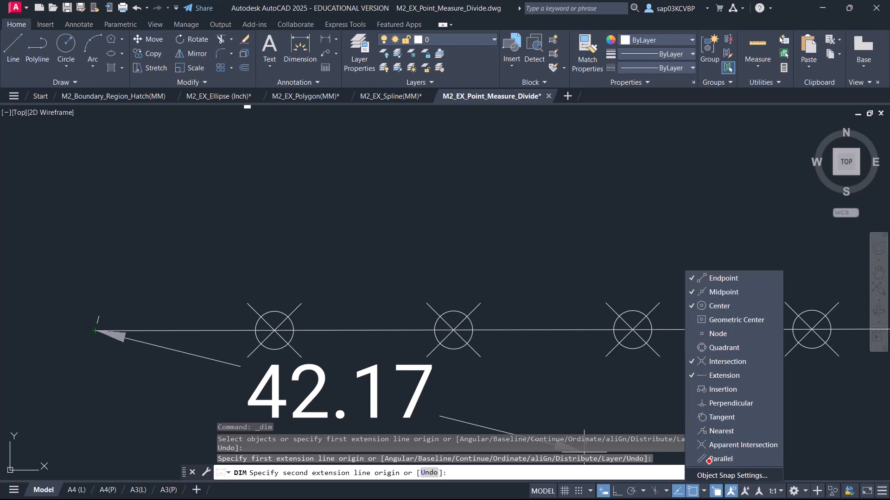
click(710, 333)
click(357, 307)
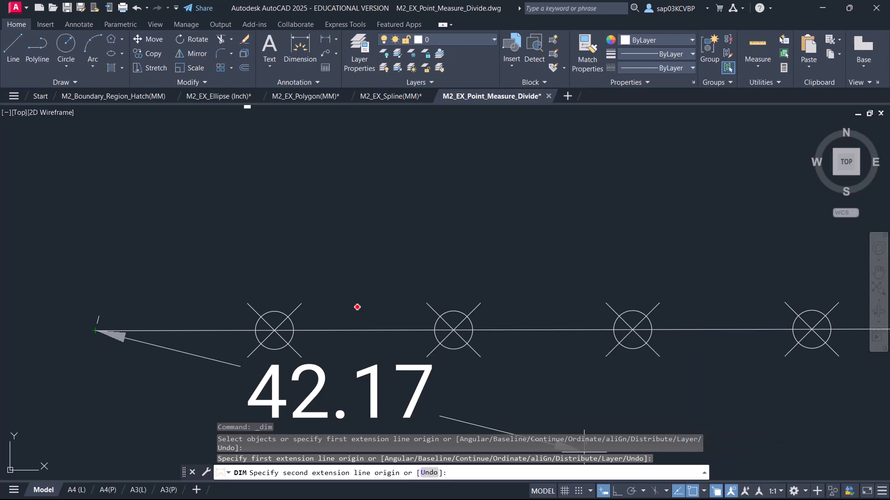
Finish the dimension at the first point on the line, placing it just above the line.
click(274, 331)
click(211, 276)
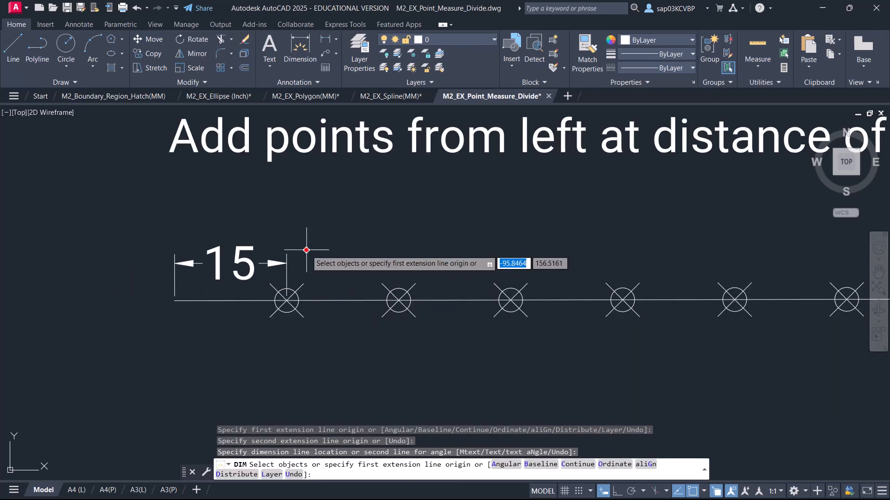
scroll(308, 238, down, 3)
middle_drag(267, 283, 217, 293)
right_click(218, 293)
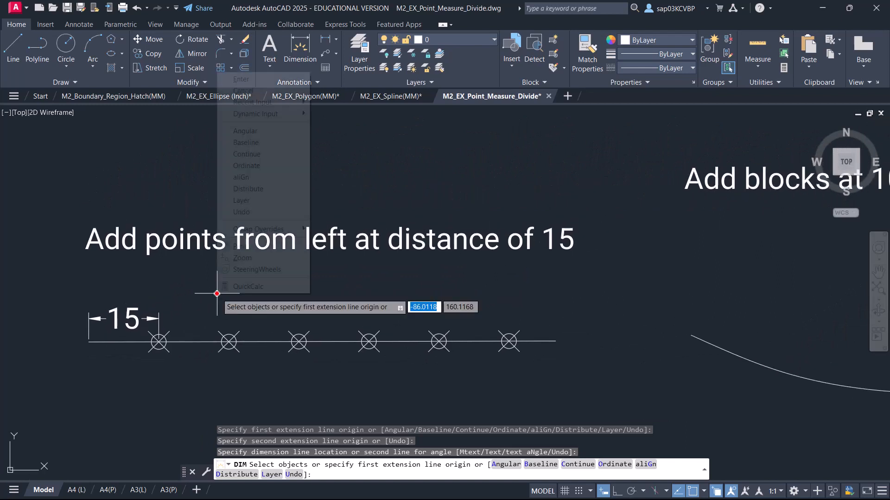
click(250, 78)
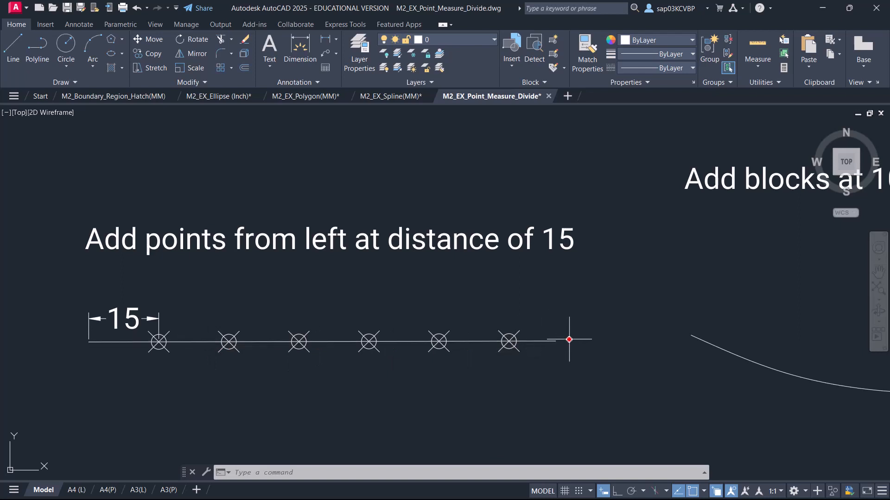
Measure the curve under "Add blocks at 10 unit from left" with the Pole light block, not aligned to the curve, at a segment length of 15.
scroll(571, 339, down, 2)
mouse_move(571, 340)
middle_down()
mouse_move(338, 341)
mouse_move(282, 349)
mouse_move(272, 360)
middle_up()
mouse_move(393, 316)
middle_down()
mouse_move(242, 297)
mouse_move(284, 290)
mouse_move(279, 269)
middle_up()
scroll(283, 300, up, 2)
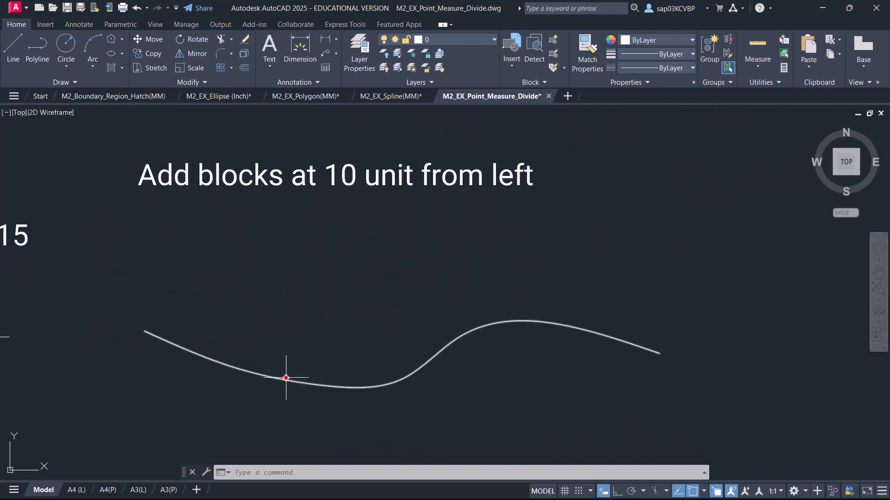
text(MEASURE)
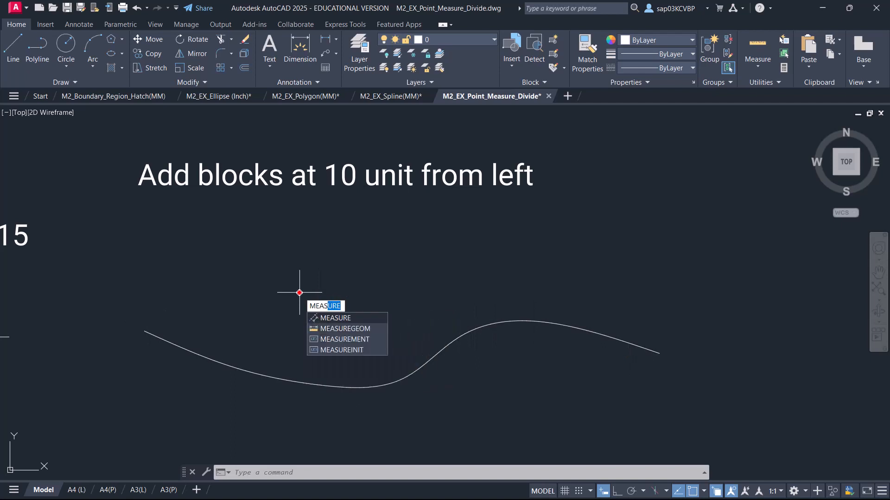
key(Return)
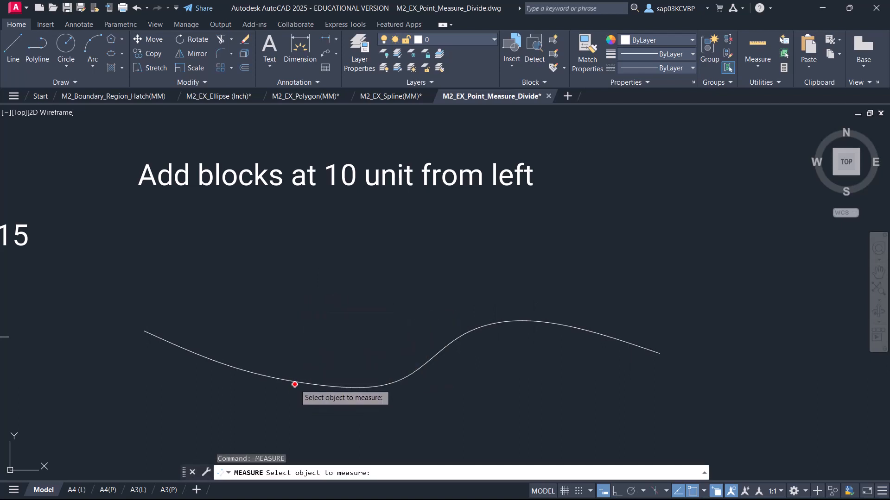
click(297, 381)
right_click(316, 298)
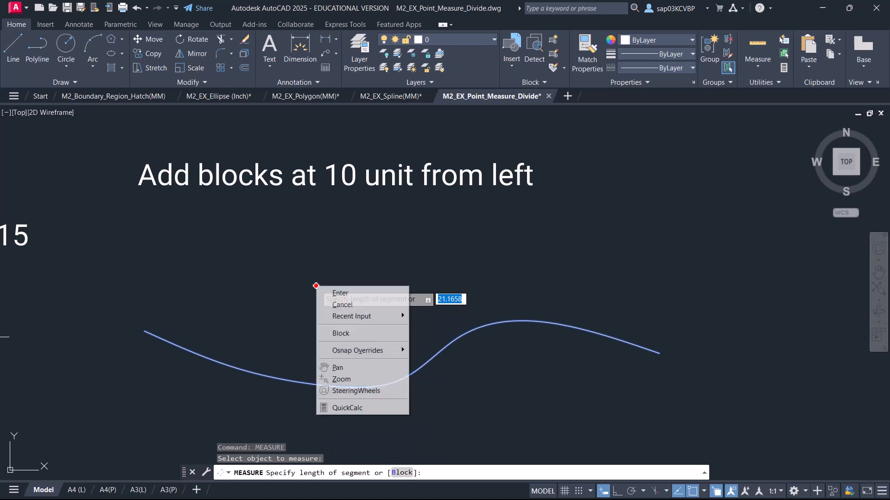
click(357, 332)
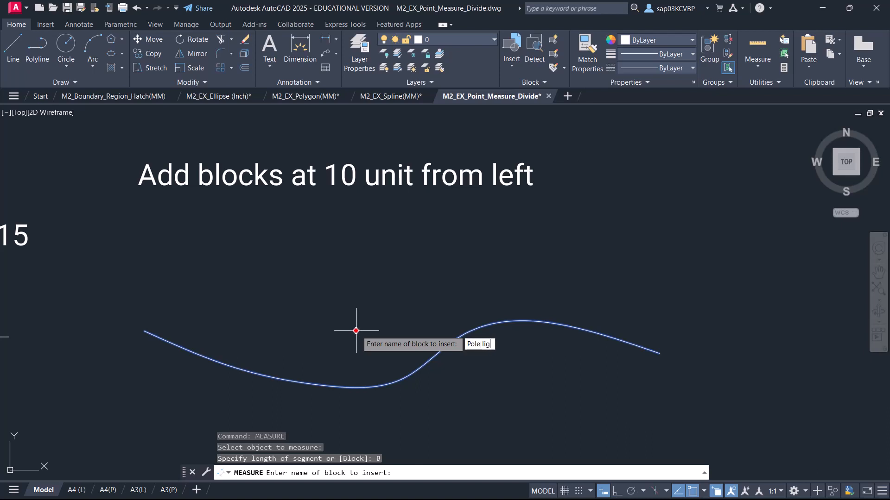
key(Return)
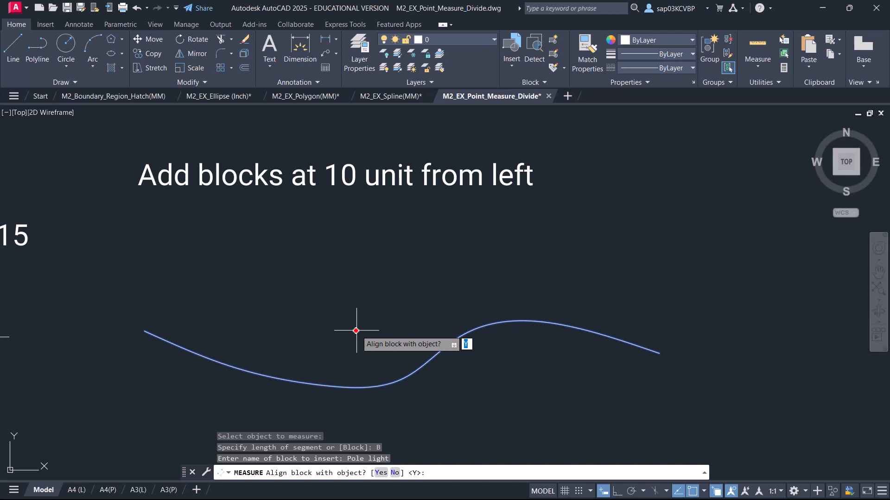
key(Return)
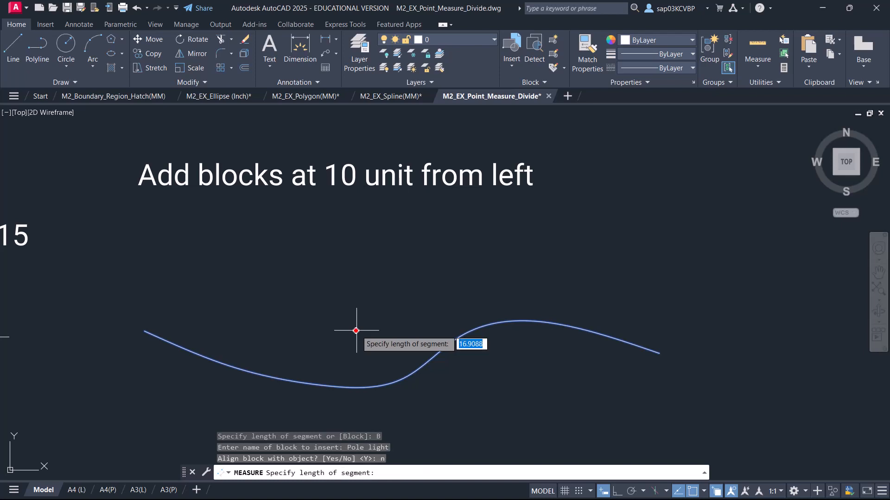
text(15)
key(Return)
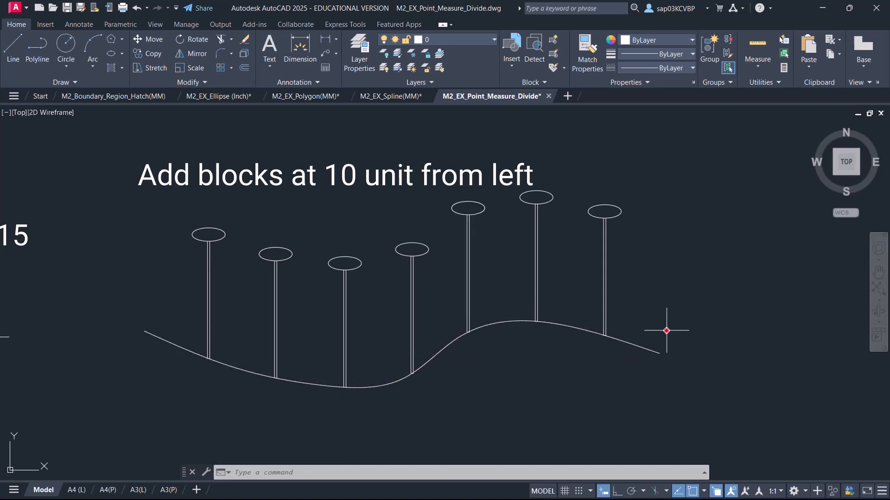
Review the spacing of the points and Pole light blocks across the divide and measure exercises.
scroll(659, 334, down, 2)
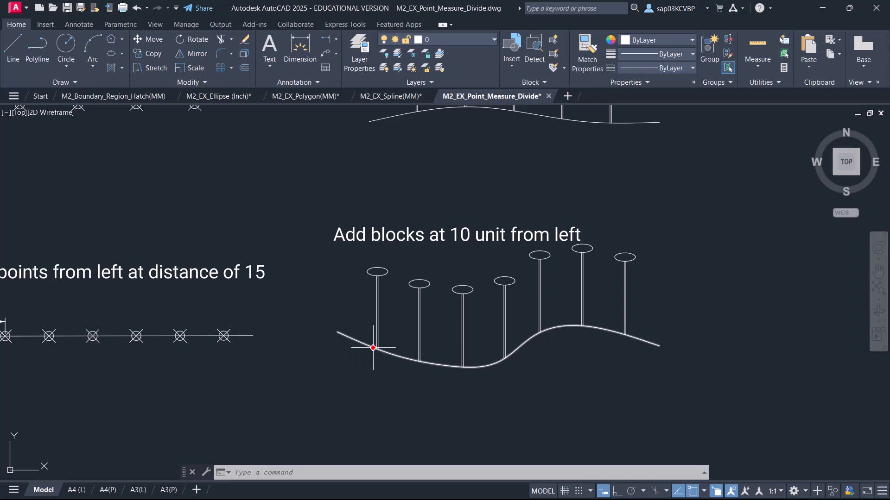
scroll(372, 346, up, 2)
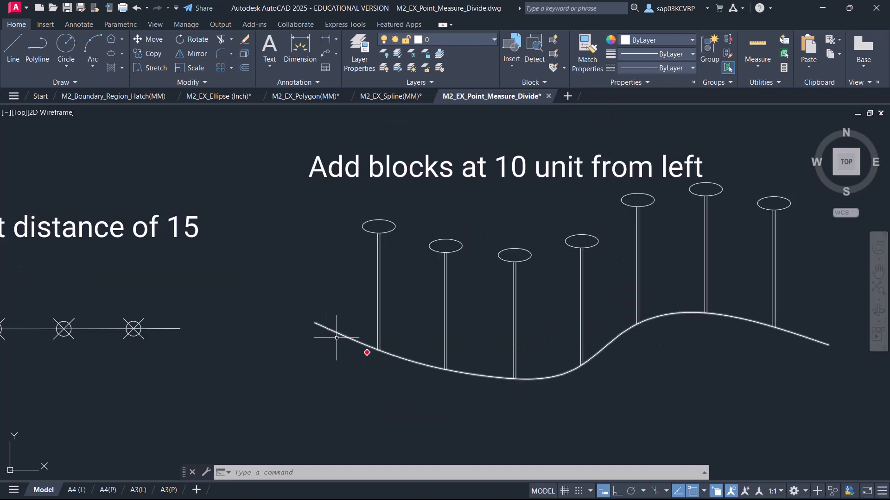
scroll(413, 301, down, 3)
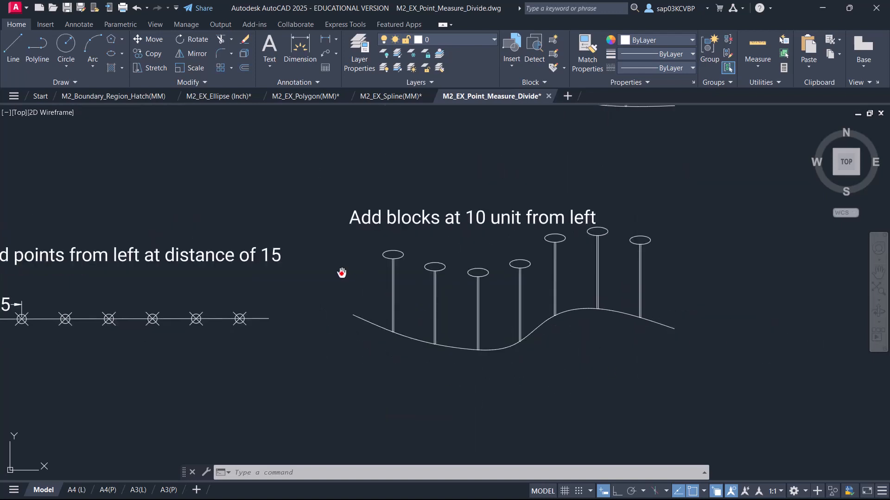
middle_drag(341, 274, 365, 318)
scroll(366, 301, down, 3)
middle_drag(370, 279, 377, 329)
scroll(267, 259, up, 5)
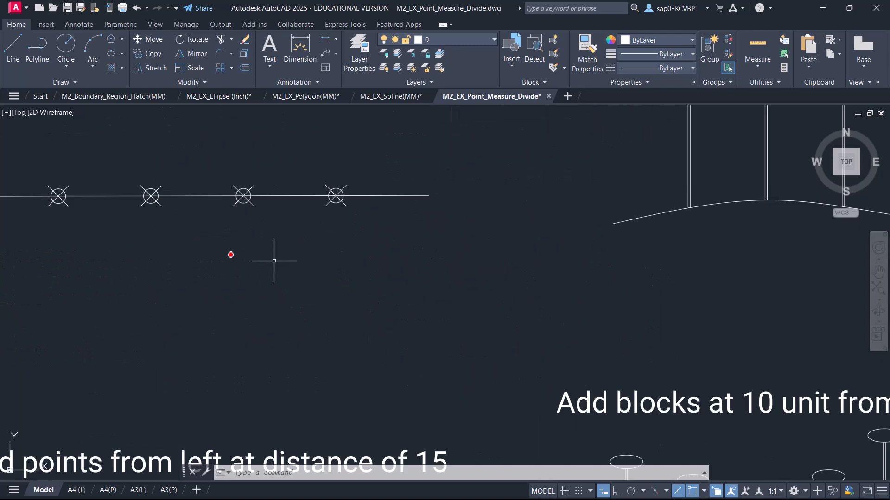
middle_drag(179, 270, 336, 353)
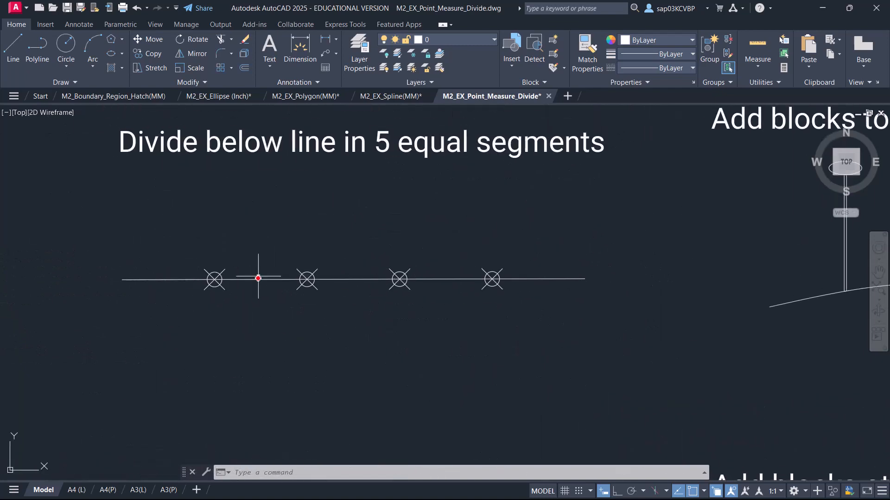
scroll(486, 318, down, 2)
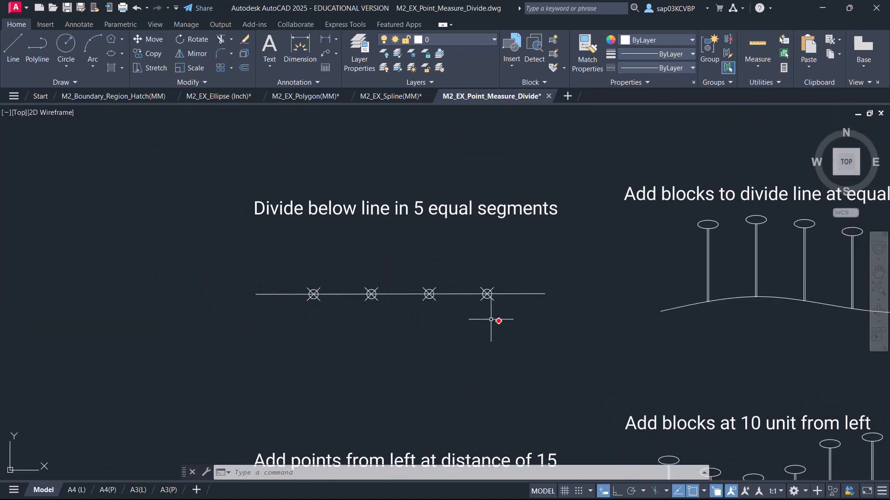
scroll(568, 323, down, 2)
mouse_move(568, 323)
middle_down()
mouse_move(347, 287)
mouse_move(332, 258)
middle_up()
scroll(332, 278, down, 2)
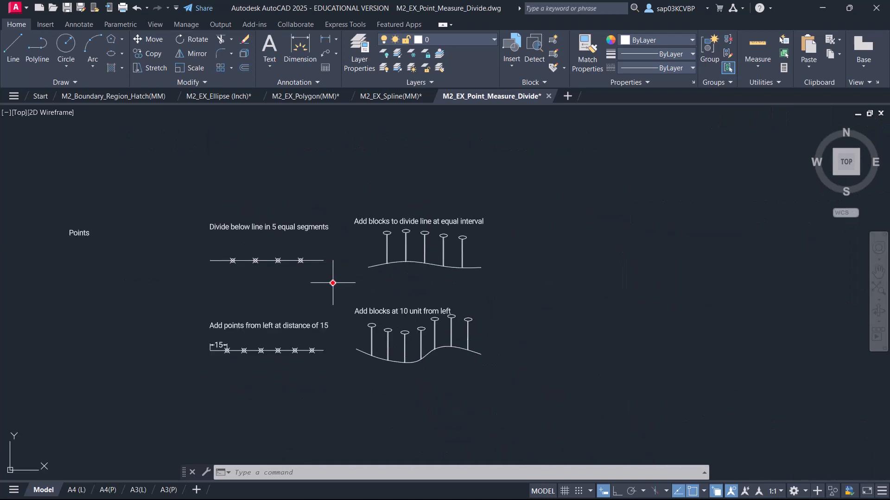
Place a single point in the empty area to the right of the two pole light curves.
scroll(331, 269, up, 2)
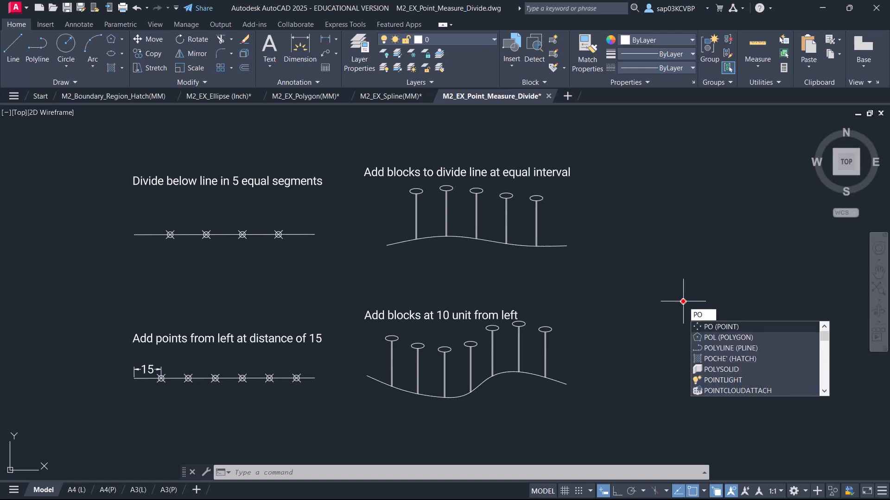
key(Return)
click(659, 258)
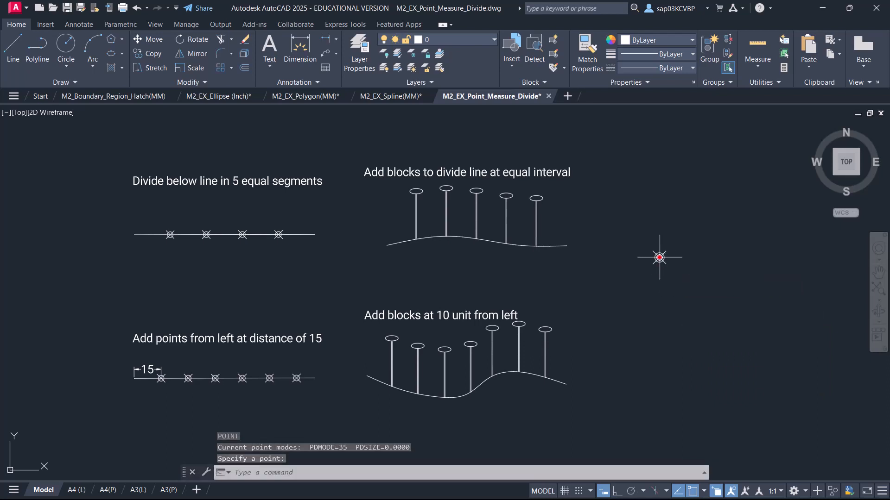
click(686, 215)
click(681, 207)
key(Return)
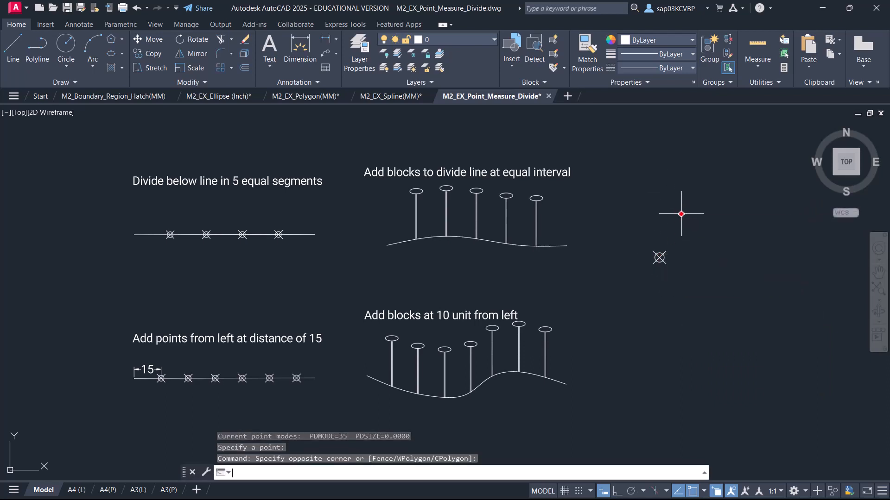
Place a second single point above and slightly right of the first one, and set the point style to the plain dot.
click(681, 205)
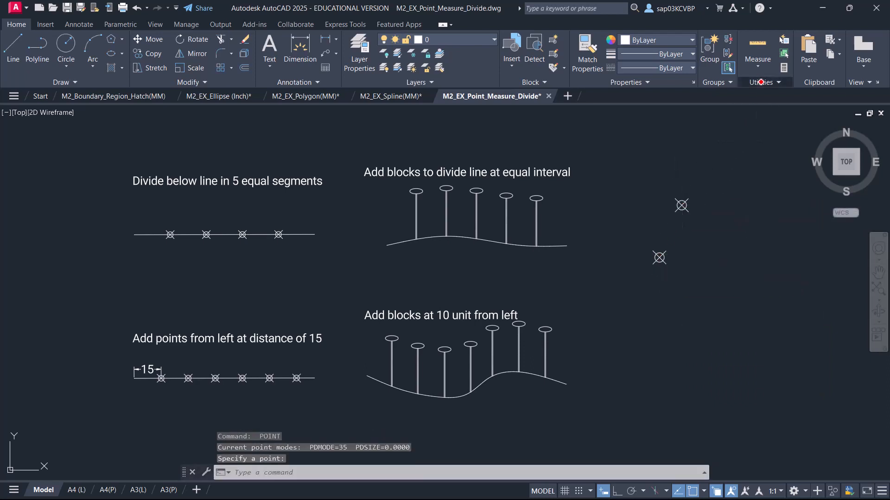
click(760, 82)
click(767, 110)
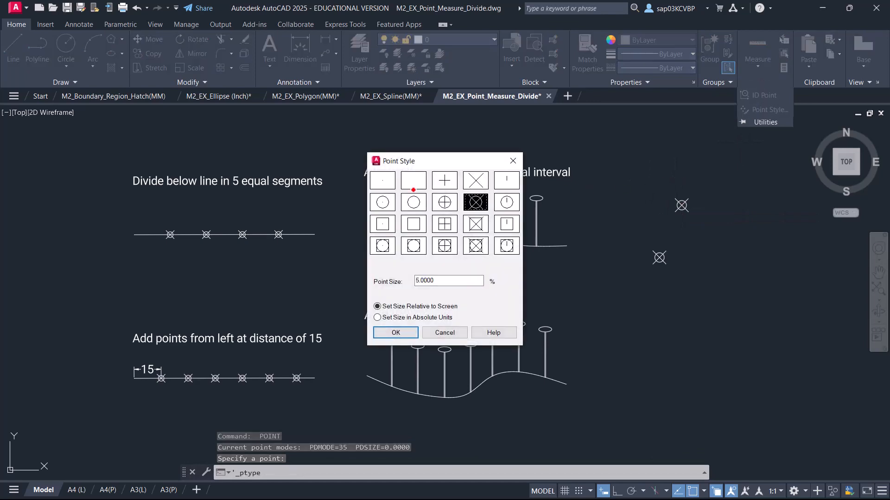
click(382, 181)
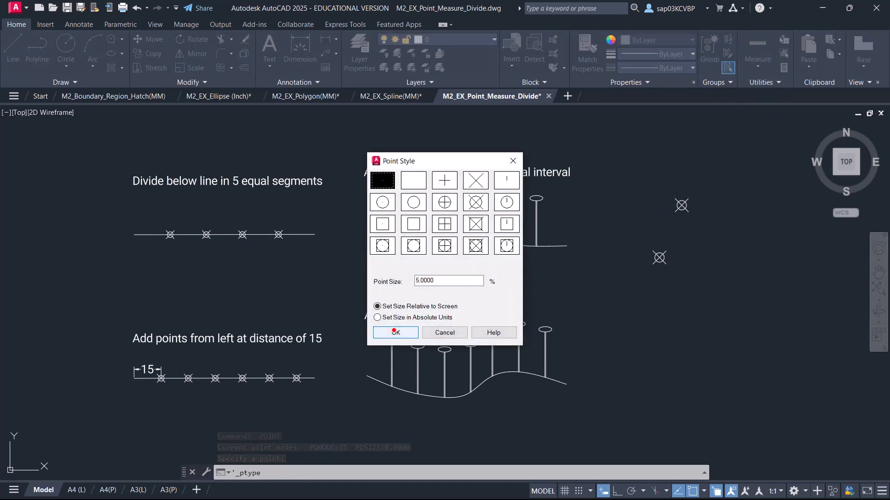
click(394, 332)
Place a single point in the empty area left of the two straight lines, at a height between them.
text(po)
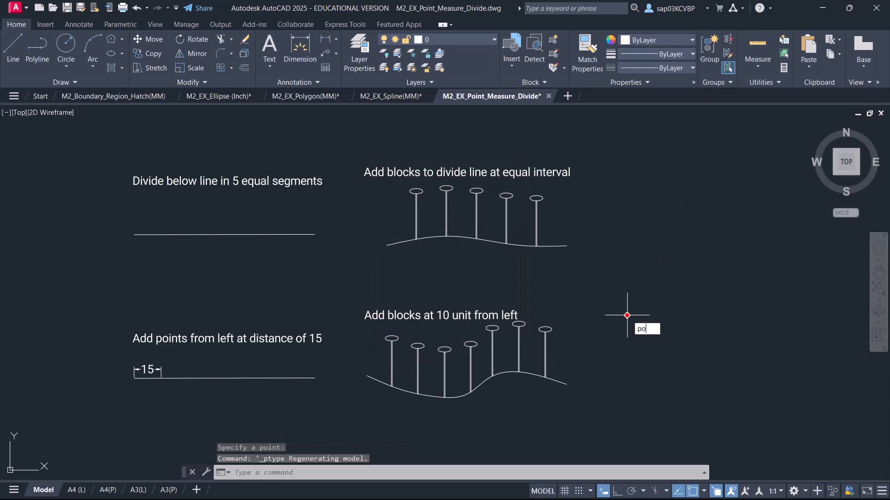
key(Return)
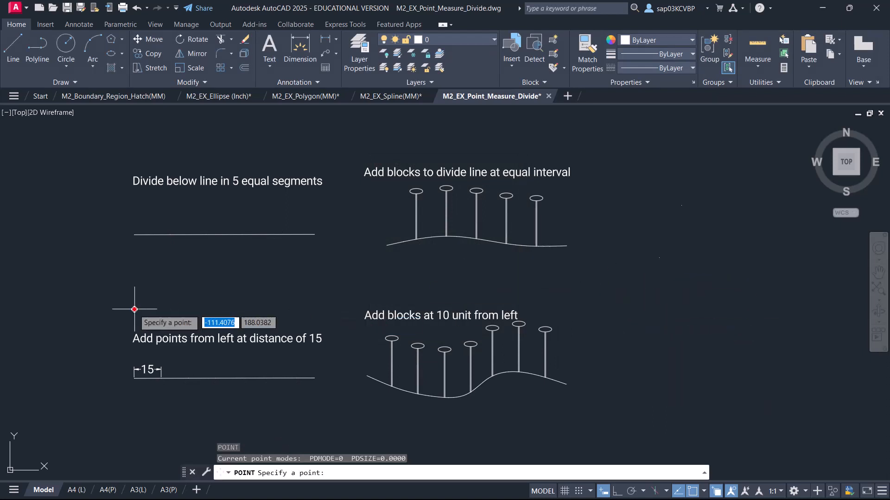
click(87, 283)
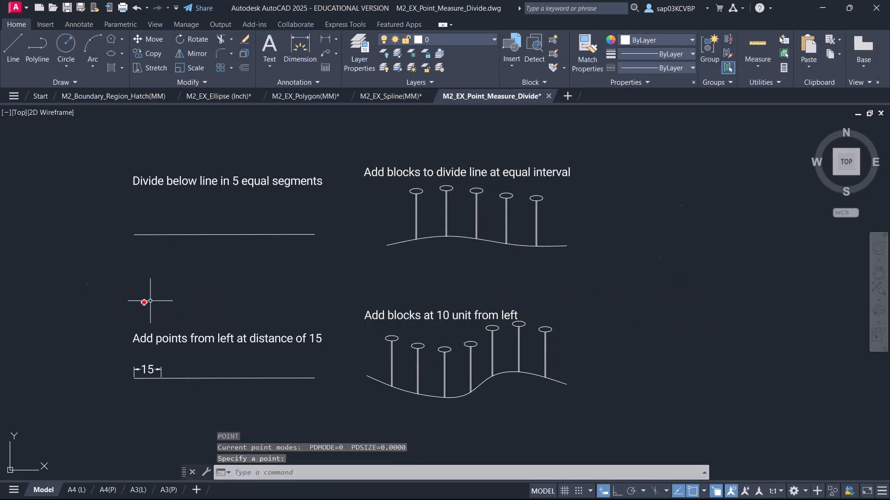
scroll(88, 282, up, 2)
scroll(105, 288, down, 2)
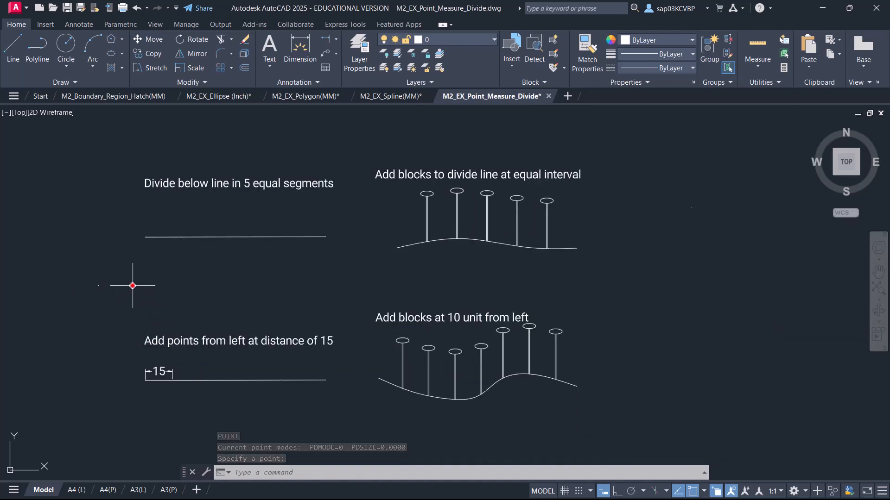
Change the point style to the plain X marker, keeping the size at 5% relative to the screen, and check the points on both lines.
click(764, 82)
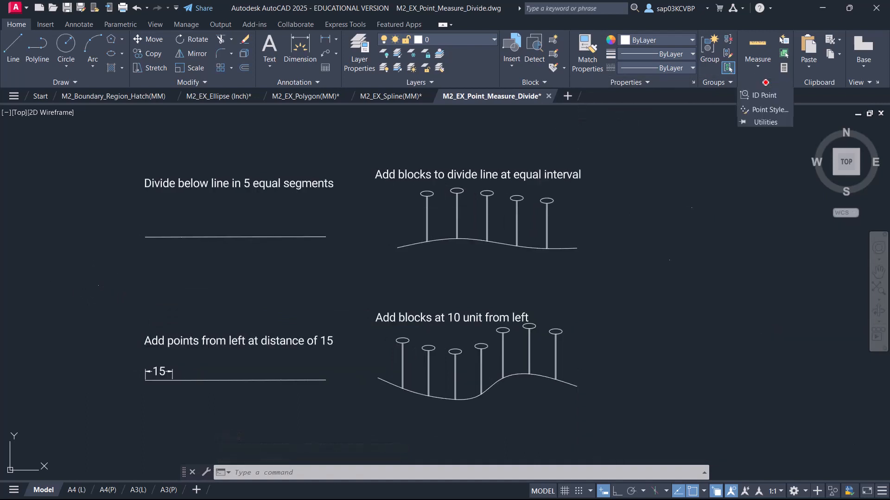
click(766, 109)
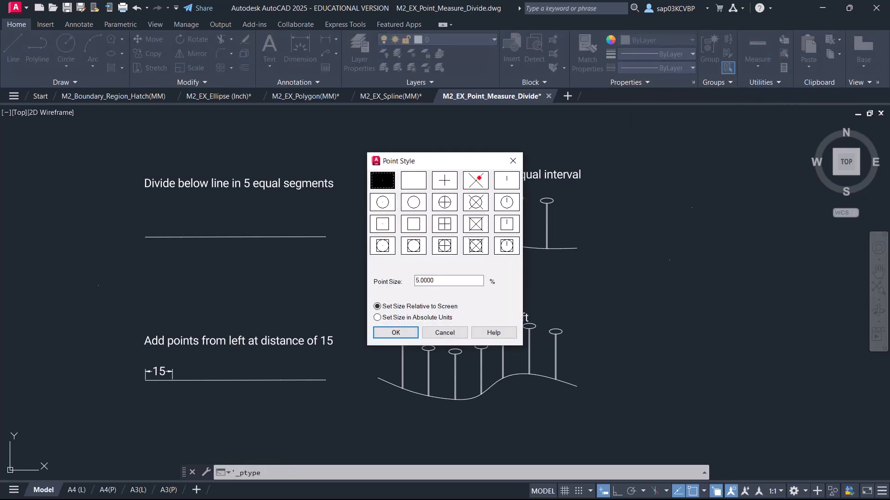
click(477, 179)
click(395, 333)
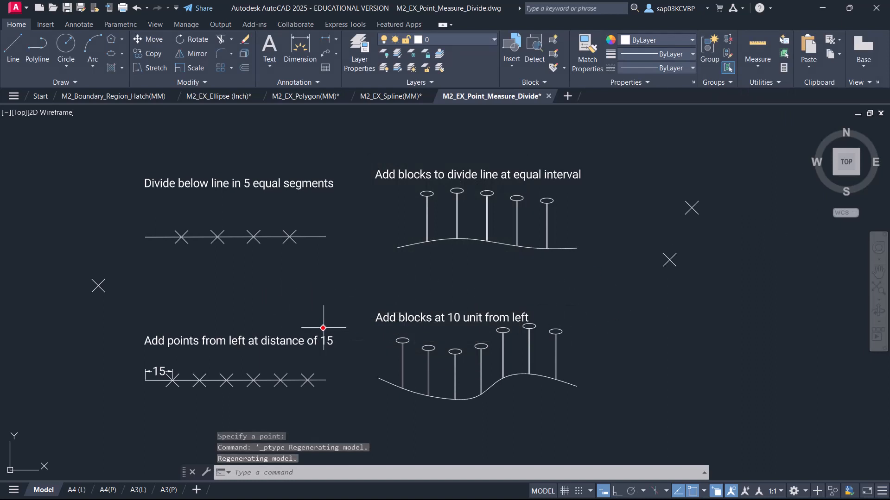
scroll(311, 331, up, 3)
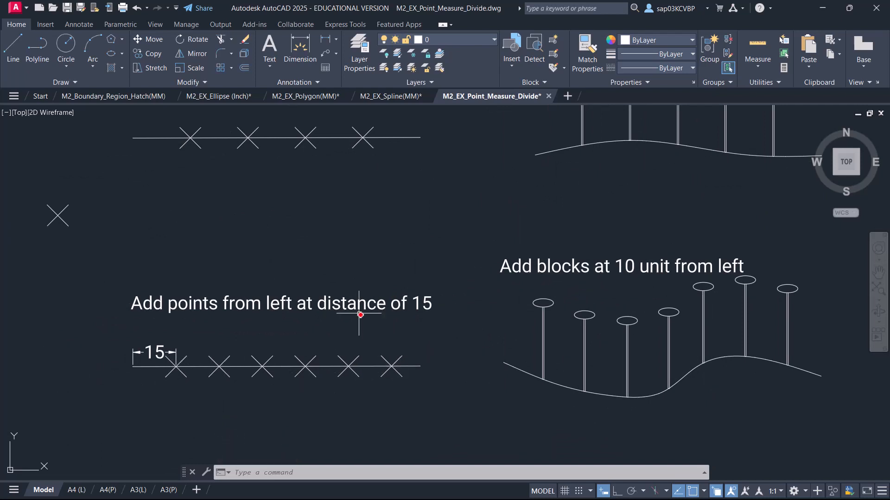
middle_drag(349, 326, 340, 412)
scroll(326, 253, down, 2)
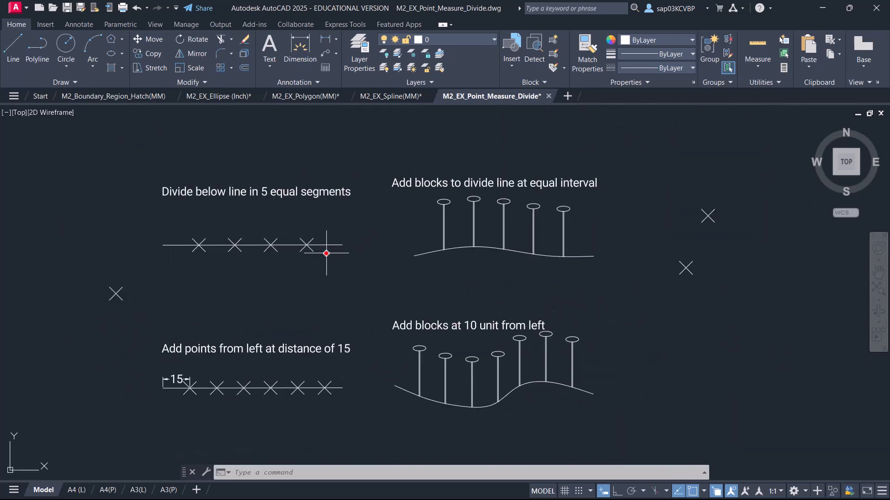